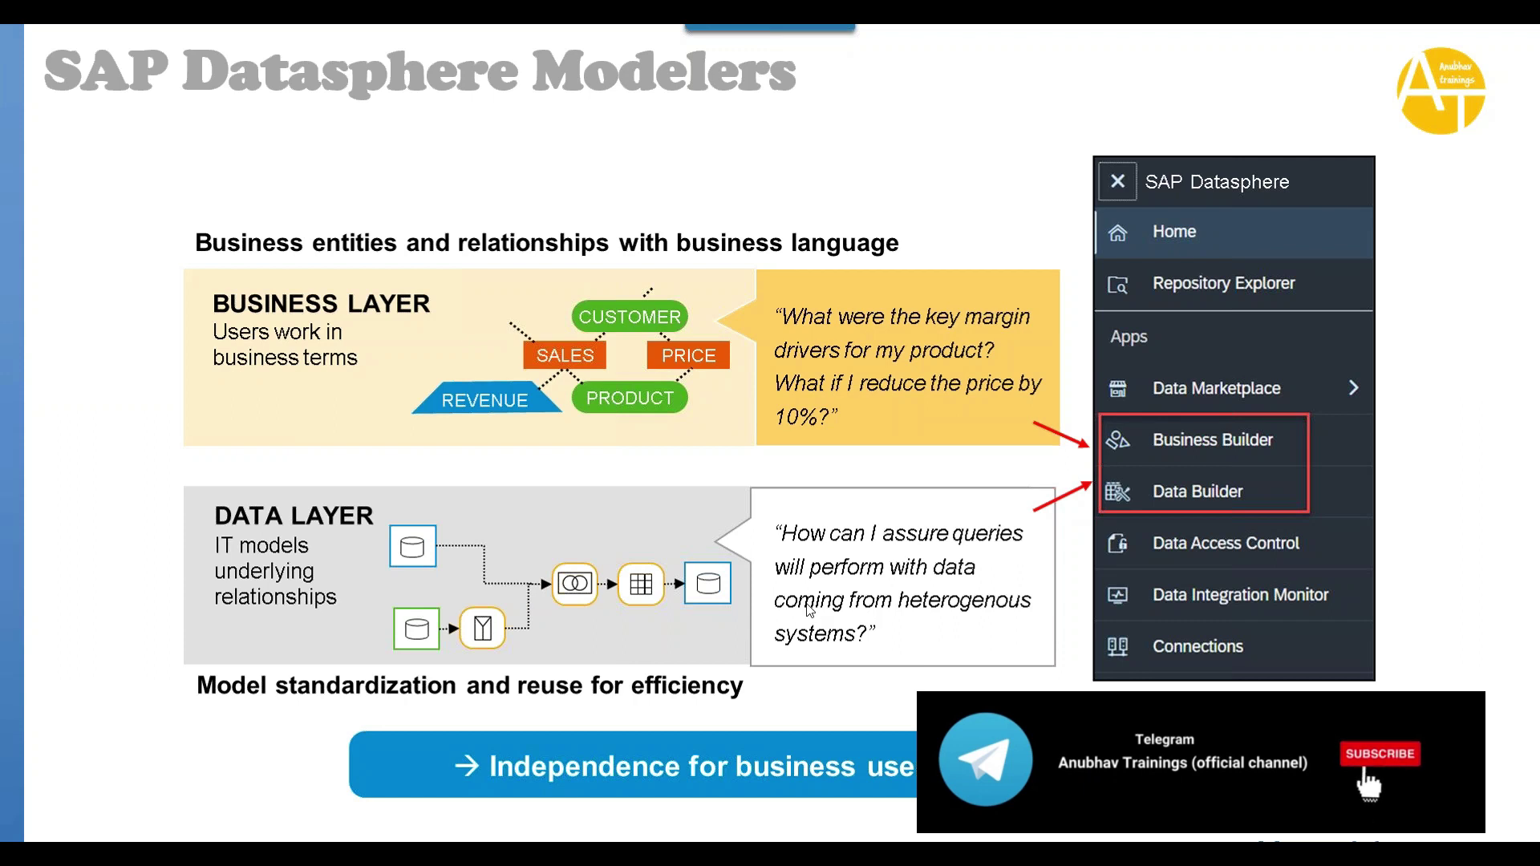
# Advance past the layer diagram to the empty 'SAP Datasphere Modelers' slide 32
pyautogui.press('Right')
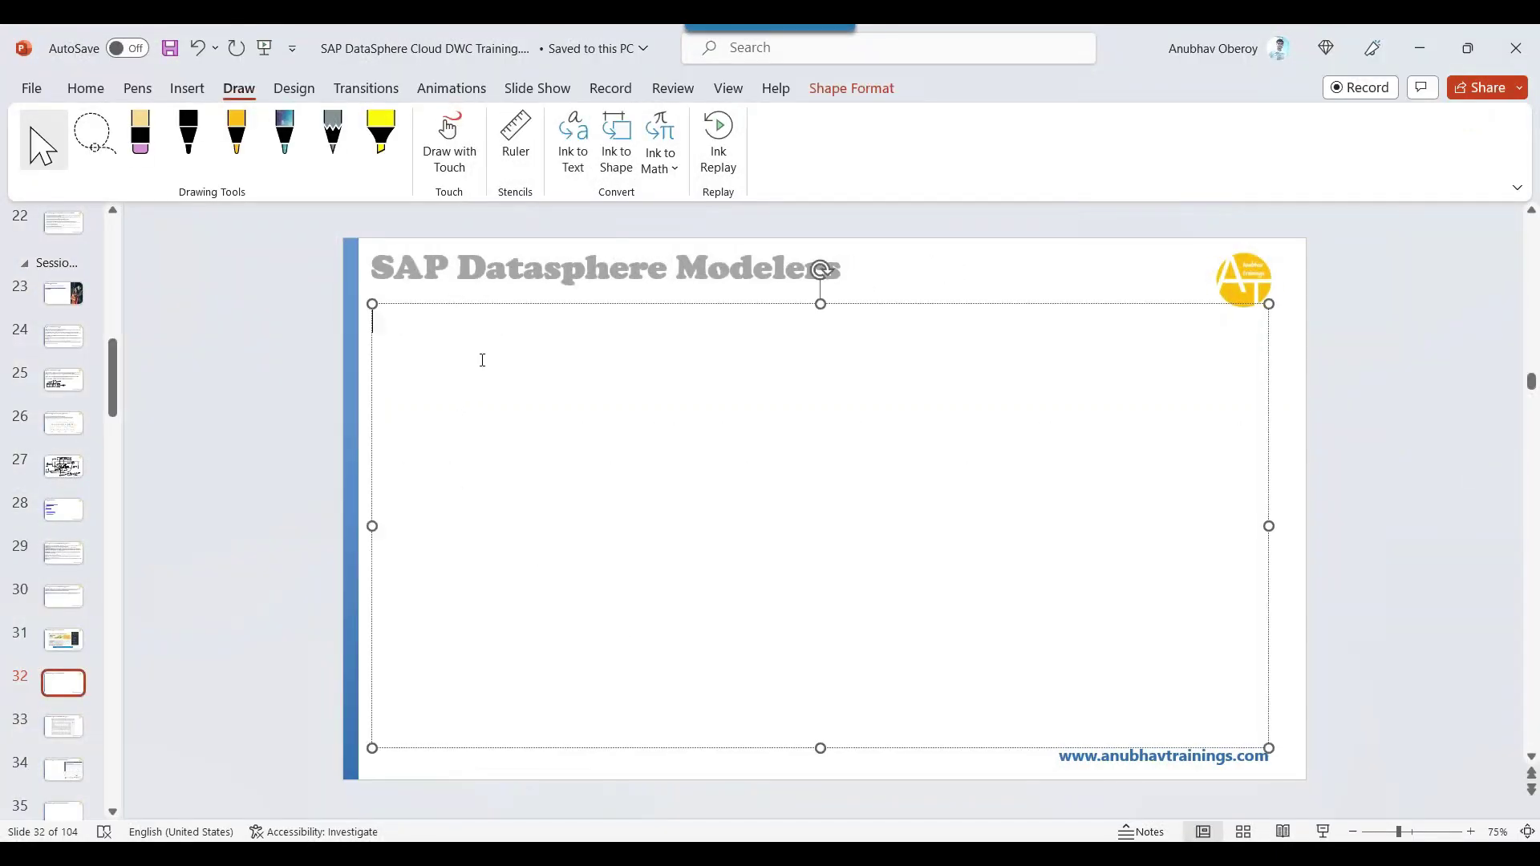
# Type the intro: modeling for analysts through tech-savvy developers and power users, with two end-to-end components
pyautogui.write('SAP Datasphere offers multi')
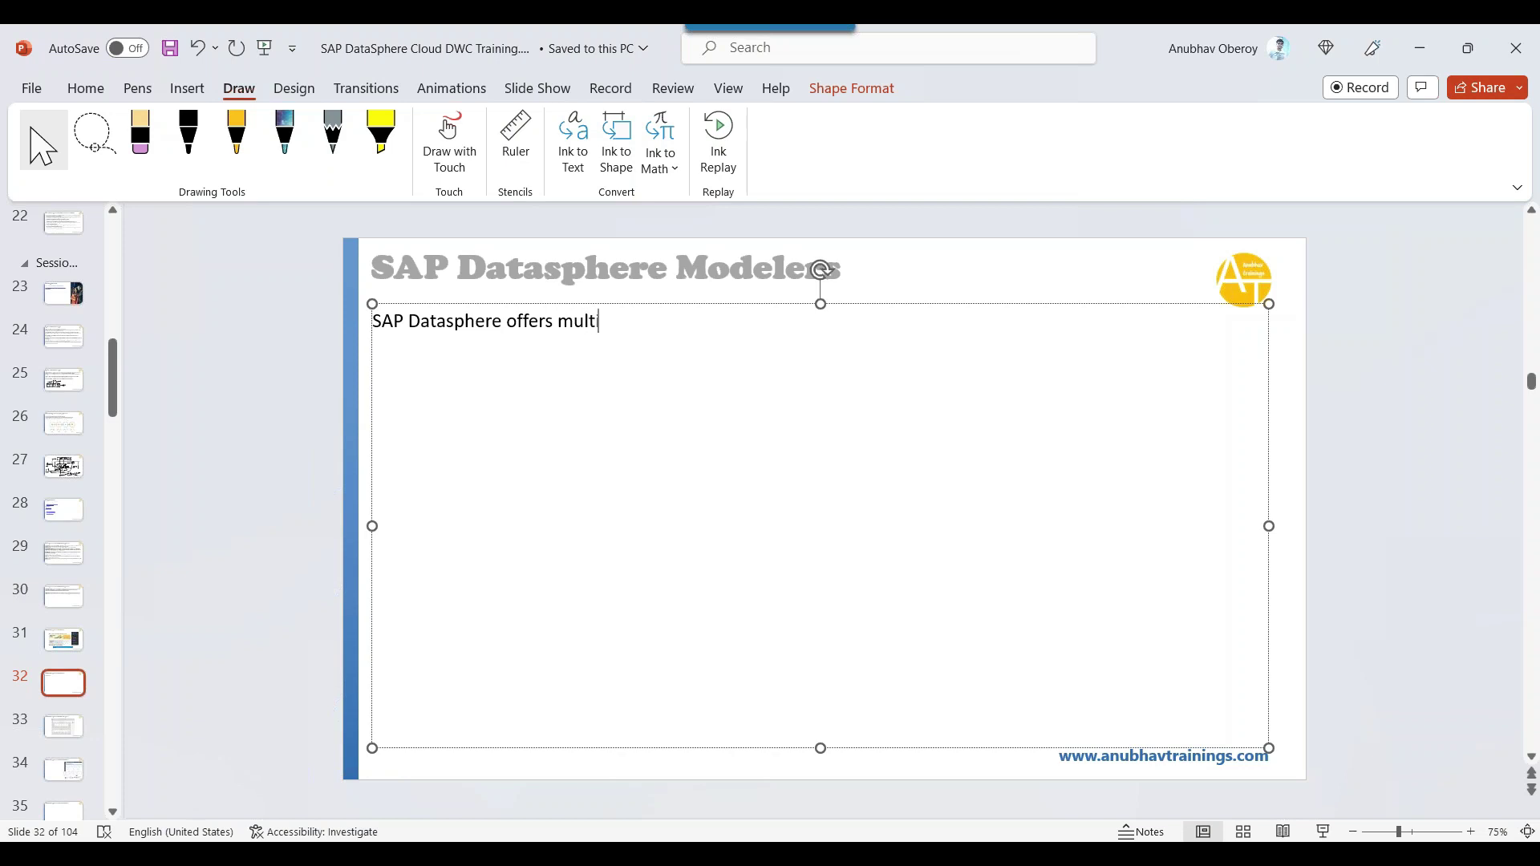
pyautogui.write('ple modeling capa')
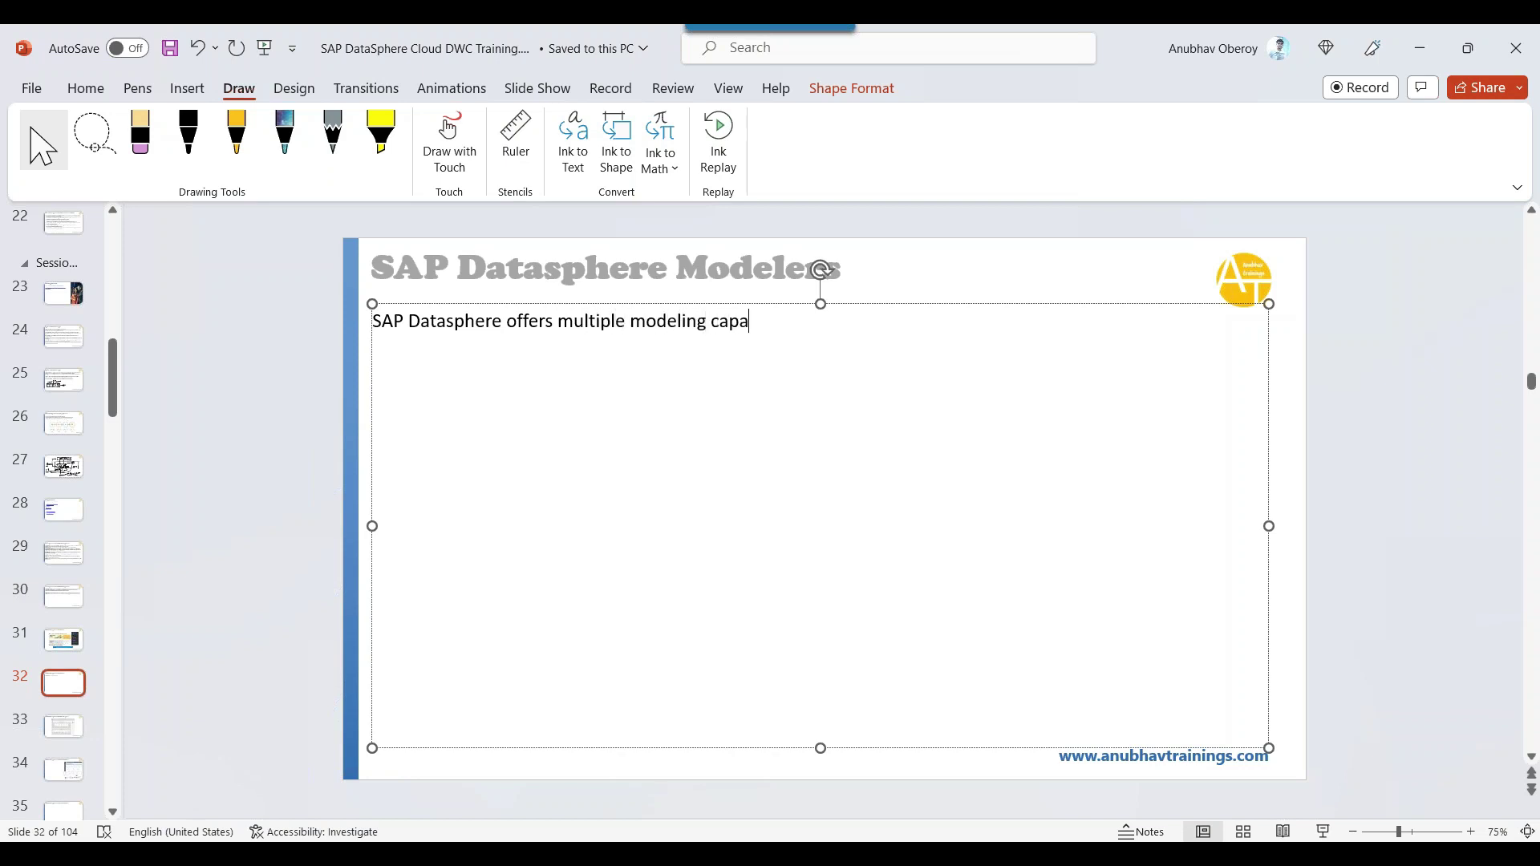
pyautogui.write('bilities that addresses ')
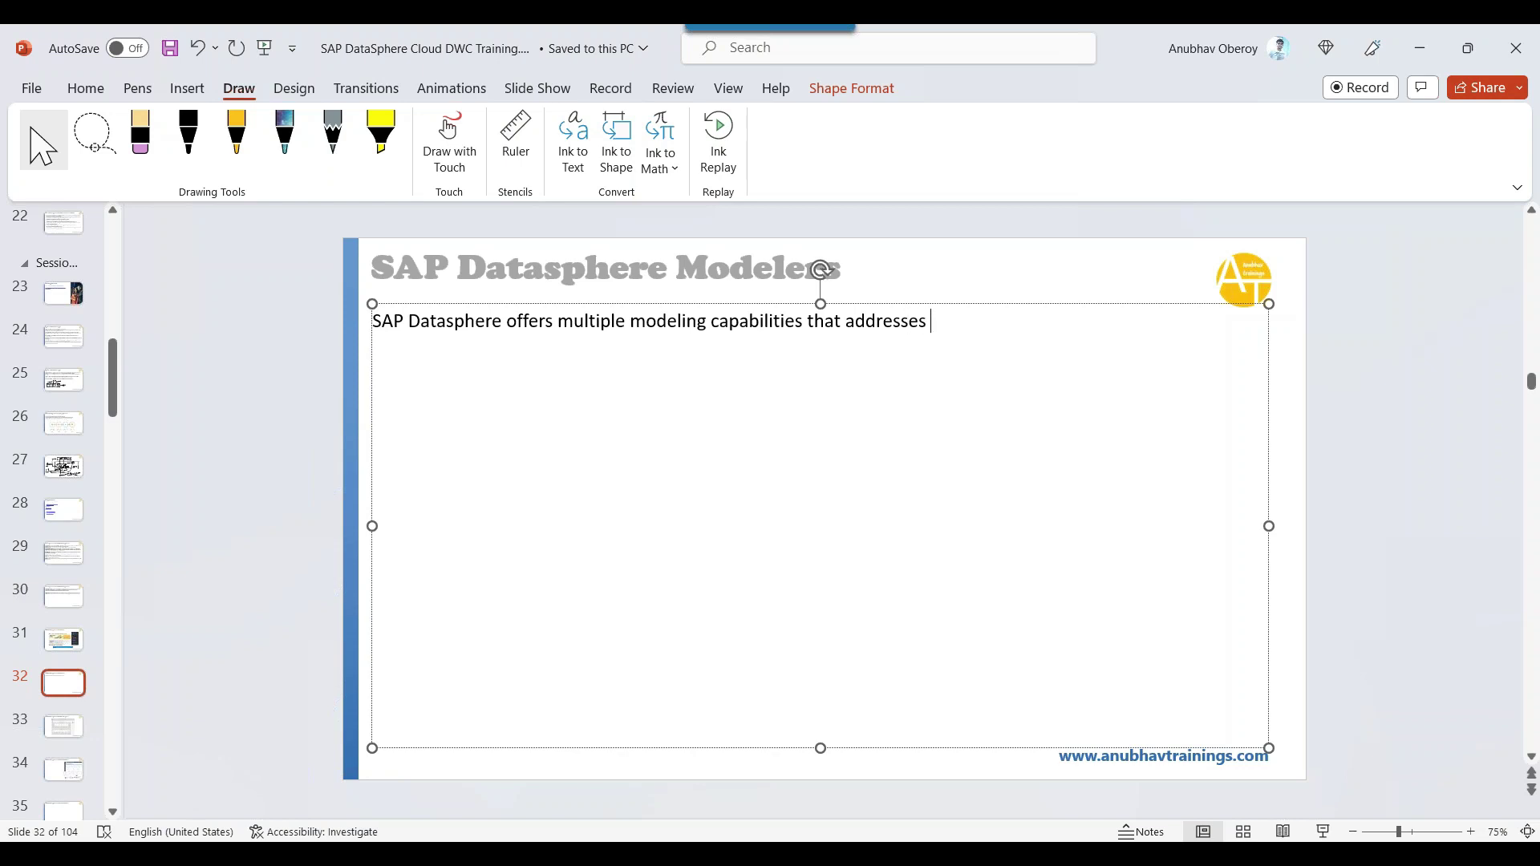
pyautogui.write('different user groups')
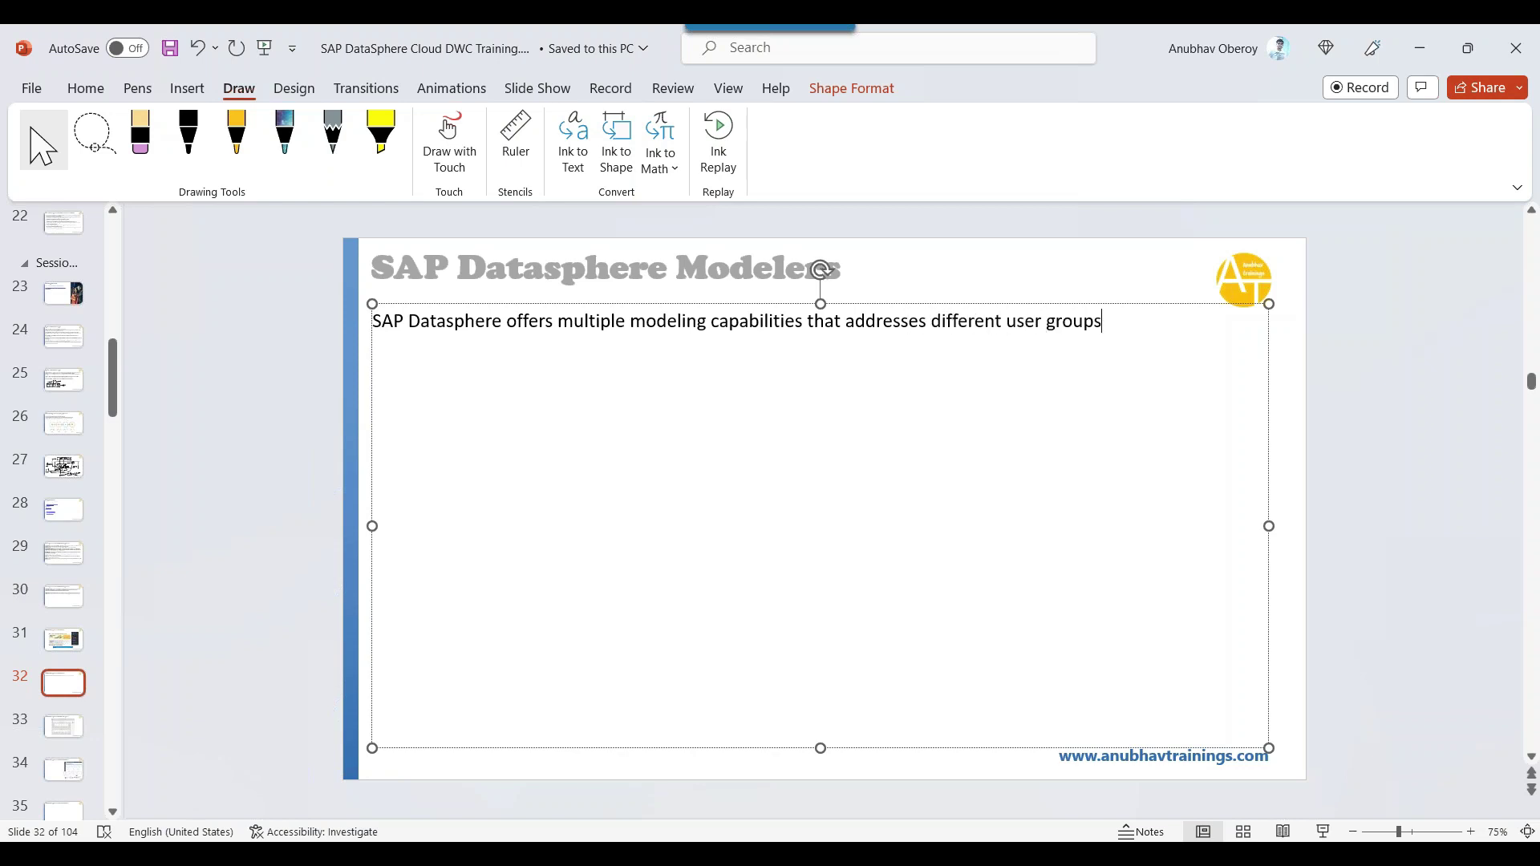
pyautogui.write(' - from business analysists')
pyautogui.press('BackSpace')
pyautogui.press('BackSpace')
pyautogui.press('BackSpace')
pyautogui.press('BackSpace')
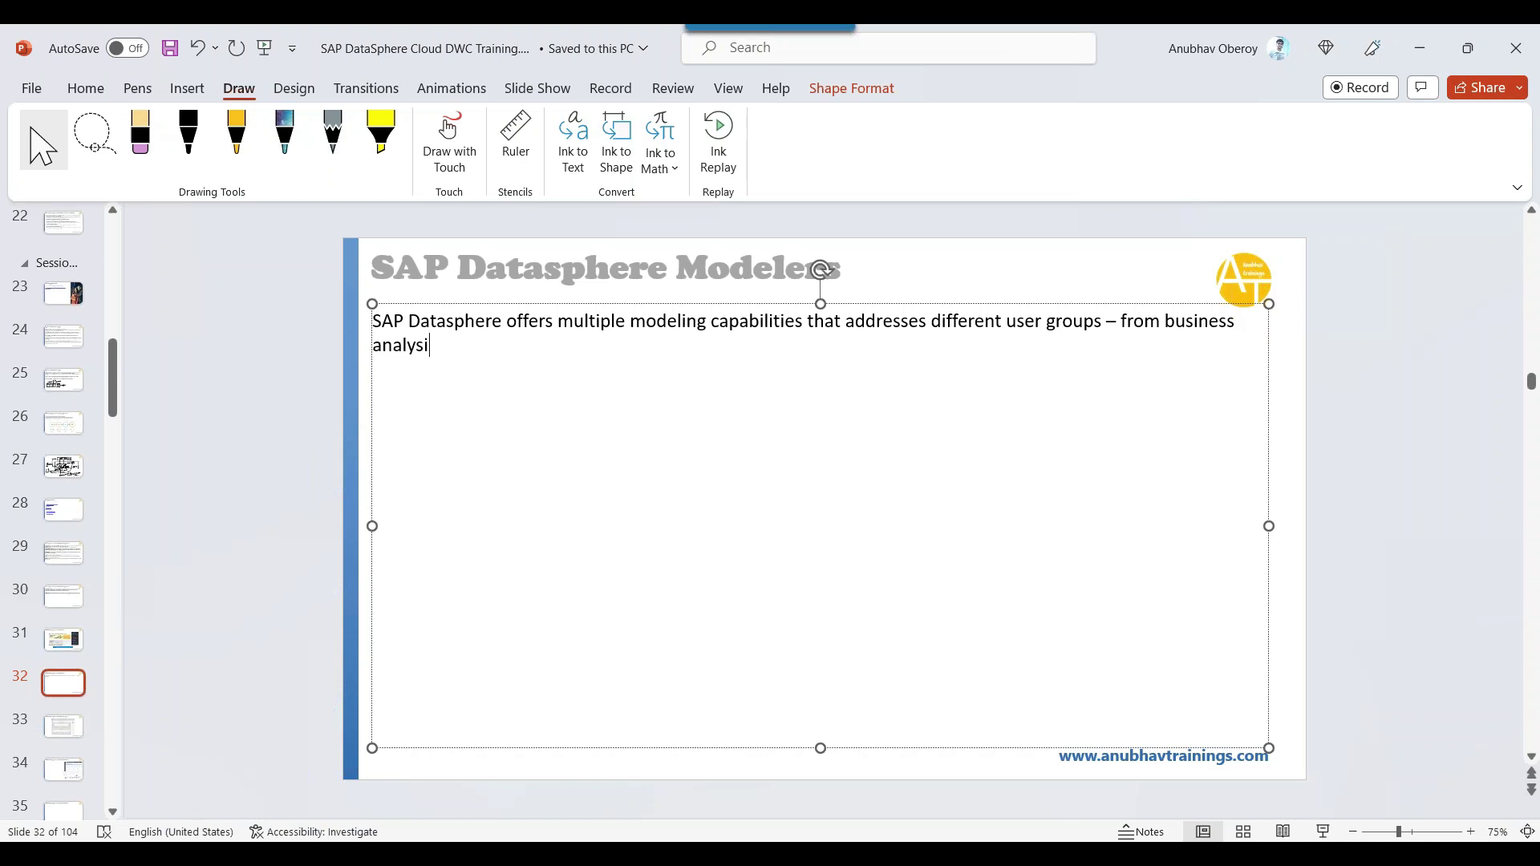
pyautogui.press('BackSpace')
pyautogui.write('st ')
pyautogui.write('with dee')
pyautogui.write('p buy')
pyautogui.press('BackSpace')
pyautogui.press('BackSpace')
pyautogui.write('usiness u')
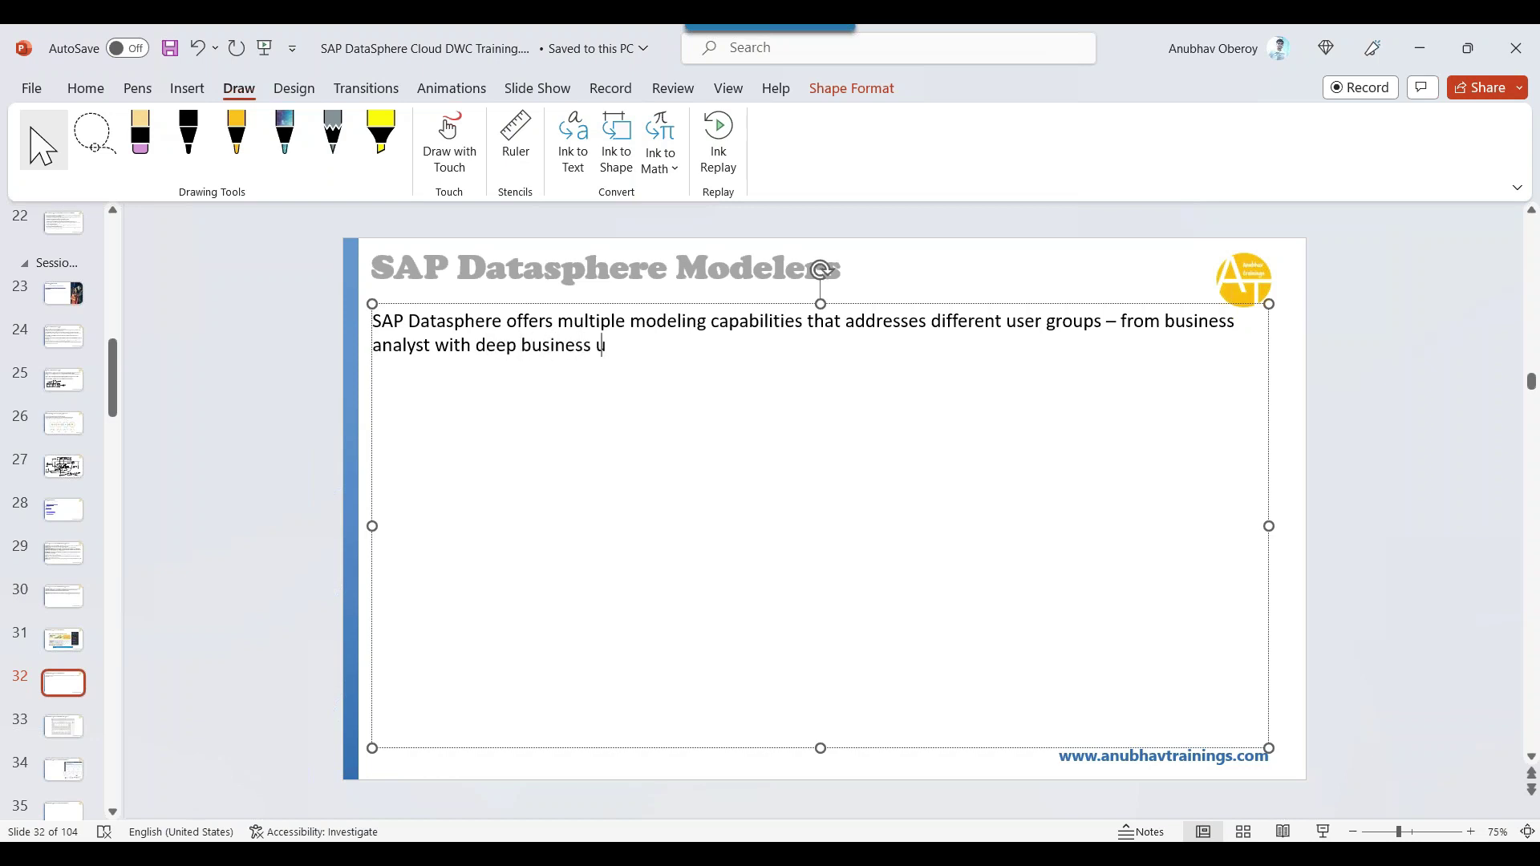
pyautogui.write('nderstanding ')
pyautogui.write('to ')
pyautogui.write('tex')
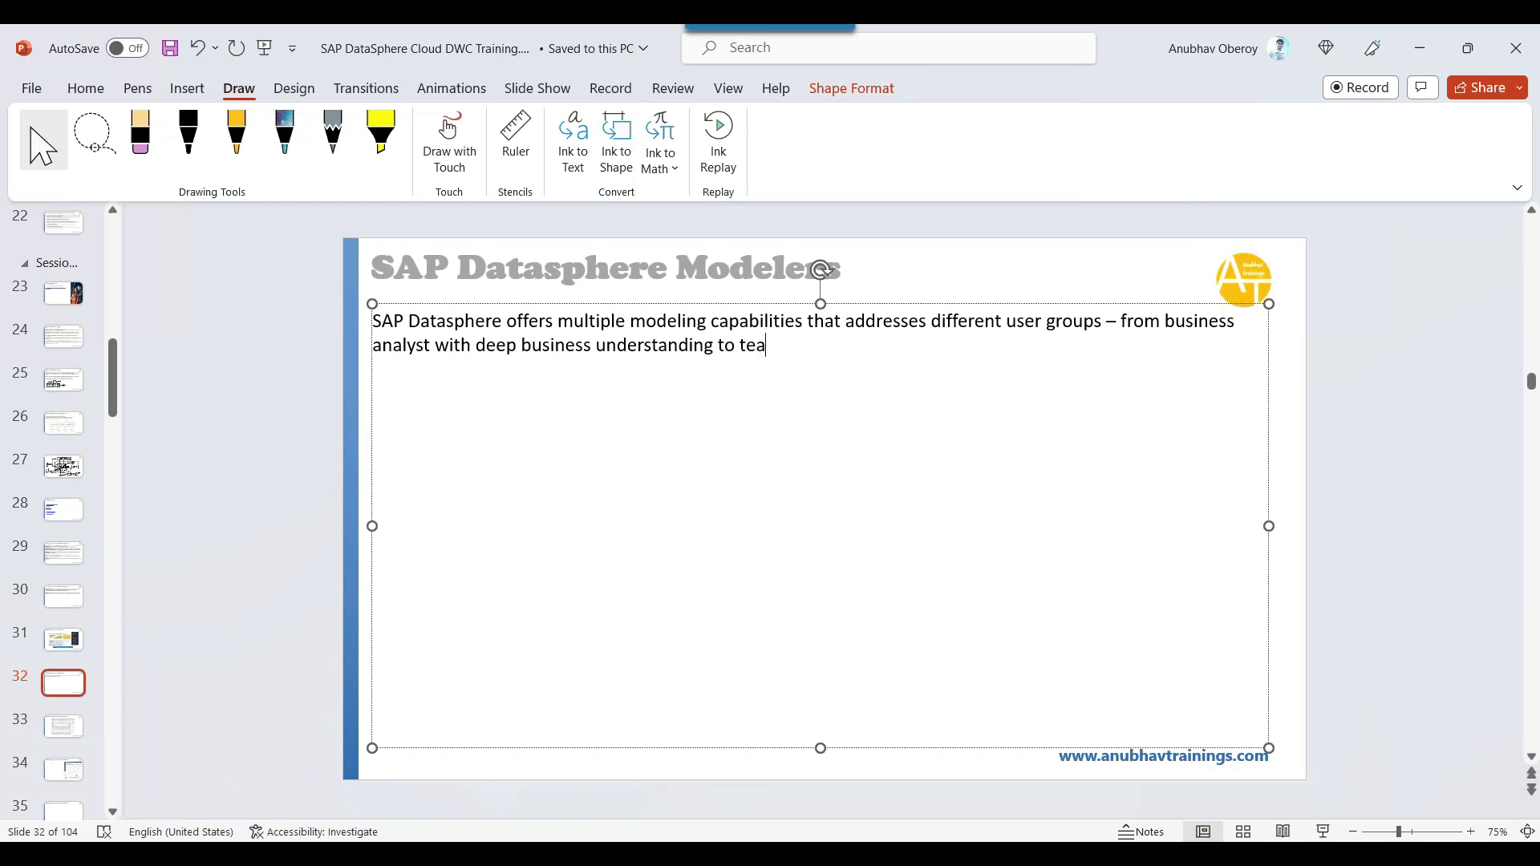
pyautogui.press('BackSpace')
pyautogui.write('ch-savvy decve')
pyautogui.press('BackSpace')
pyautogui.press('BackSpace')
pyautogui.press('BackSpace')
pyautogui.write('velope')
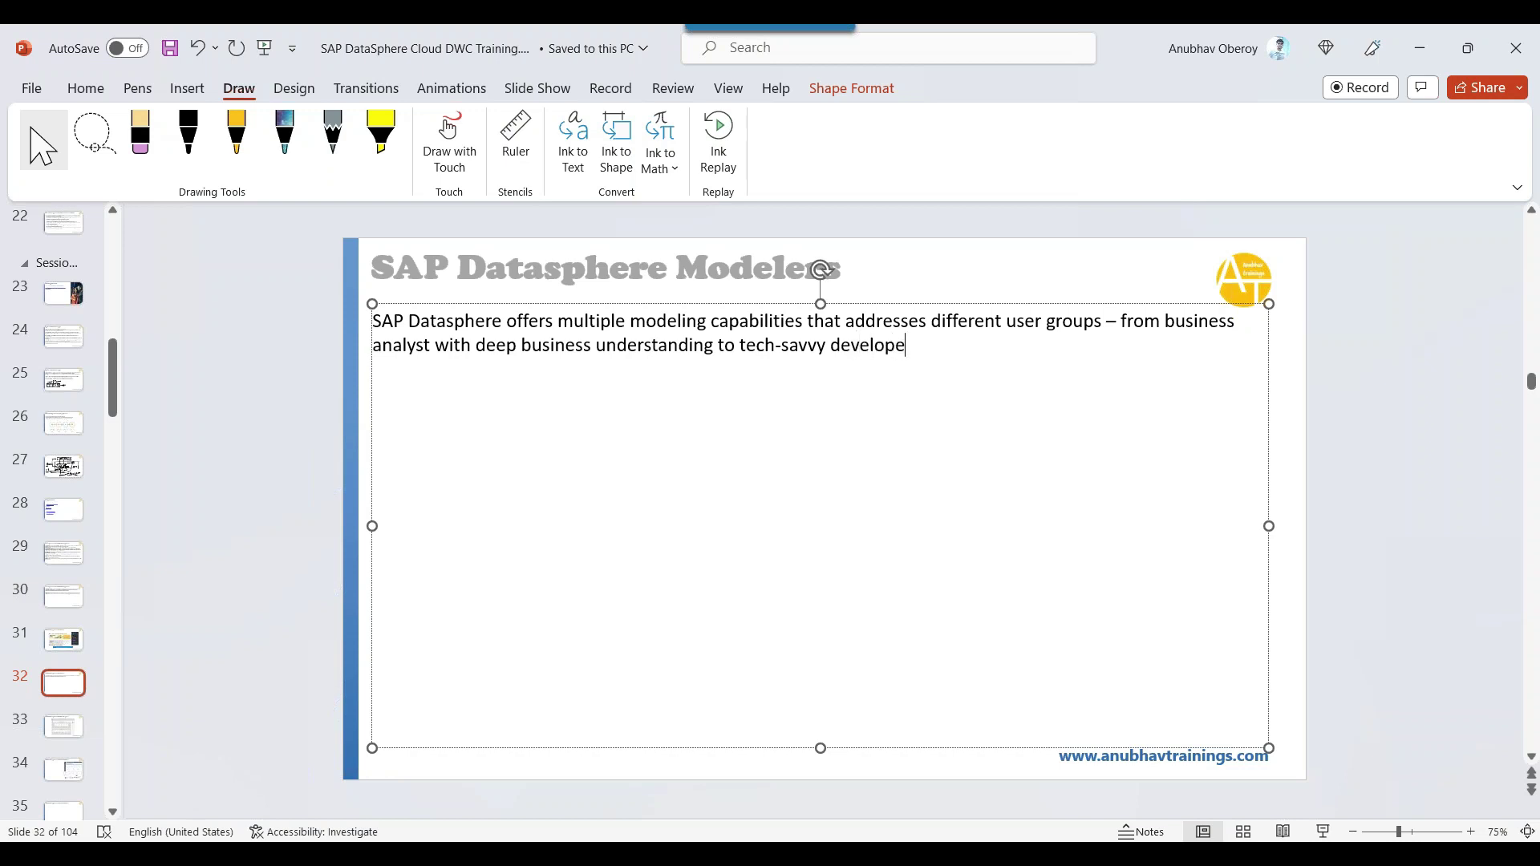
pyautogui.write('rs and power users.')
pyautogui.write('In')
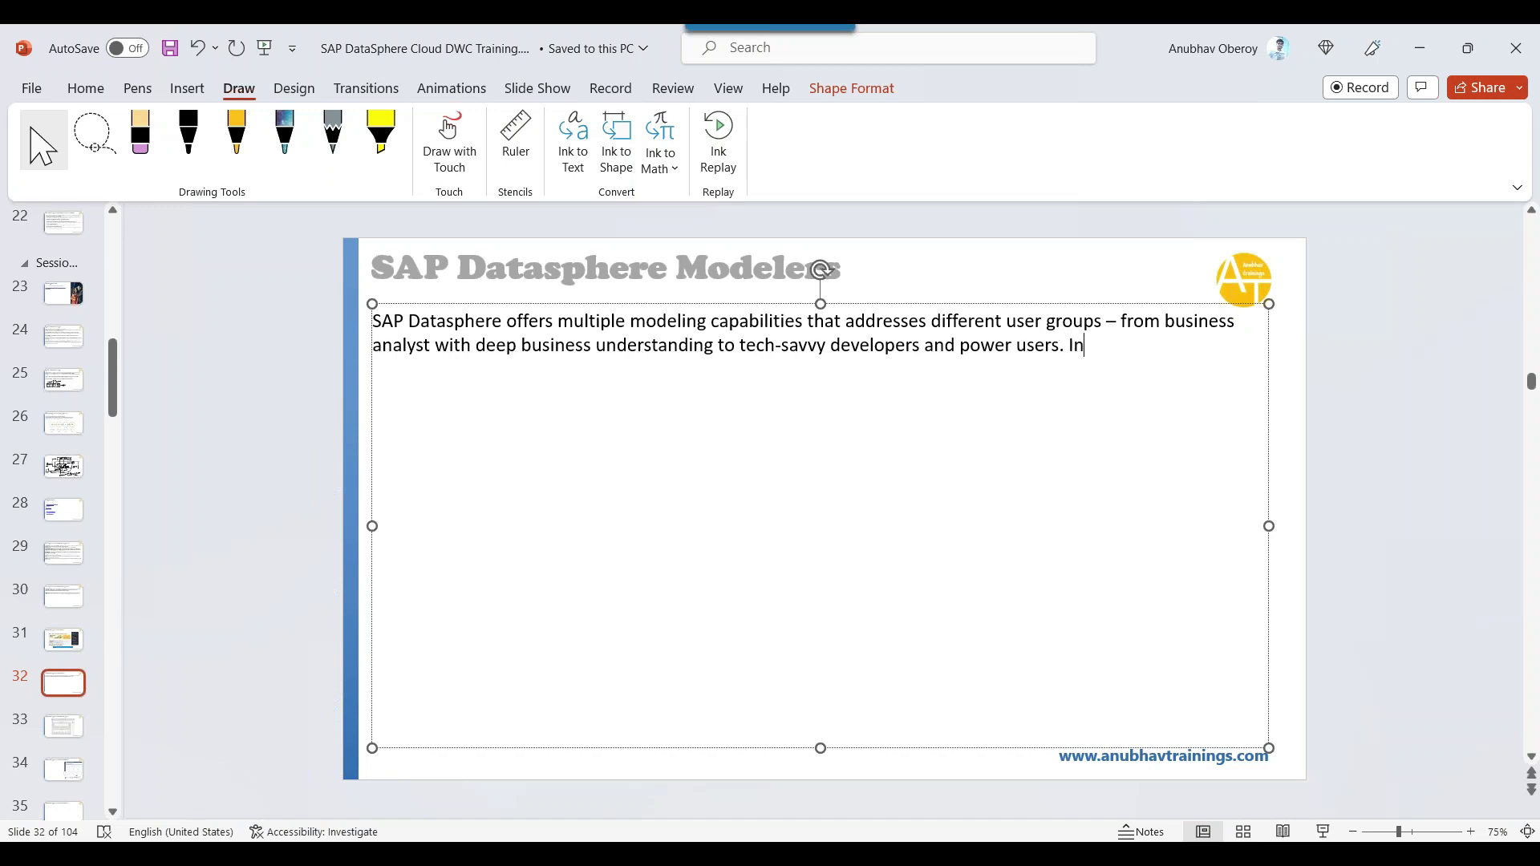
pyautogui.write(' a typical end to end scenario,')
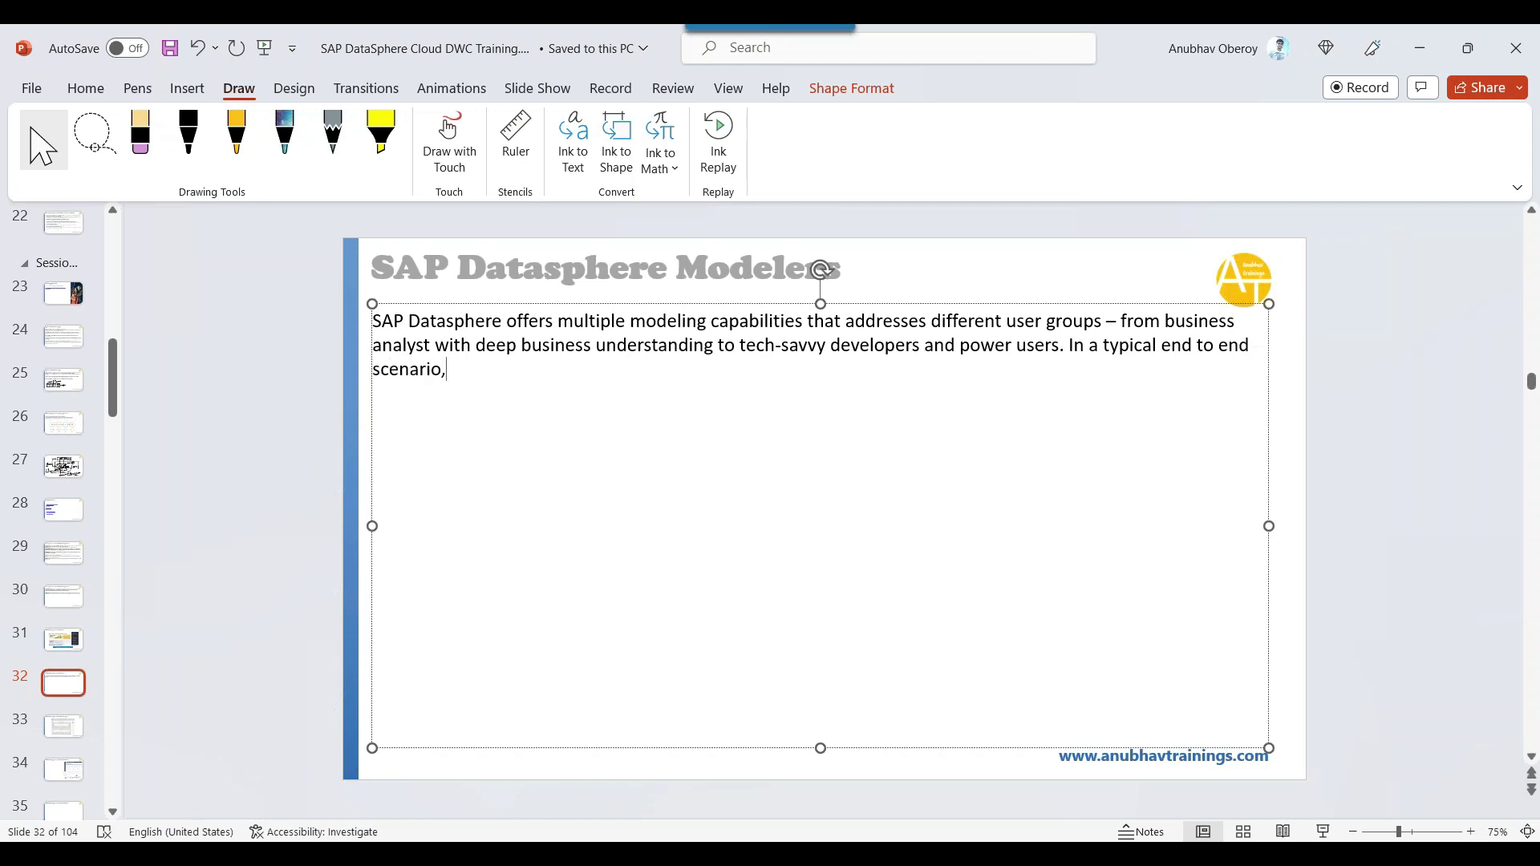
pyautogui.write(' two closely related componen')
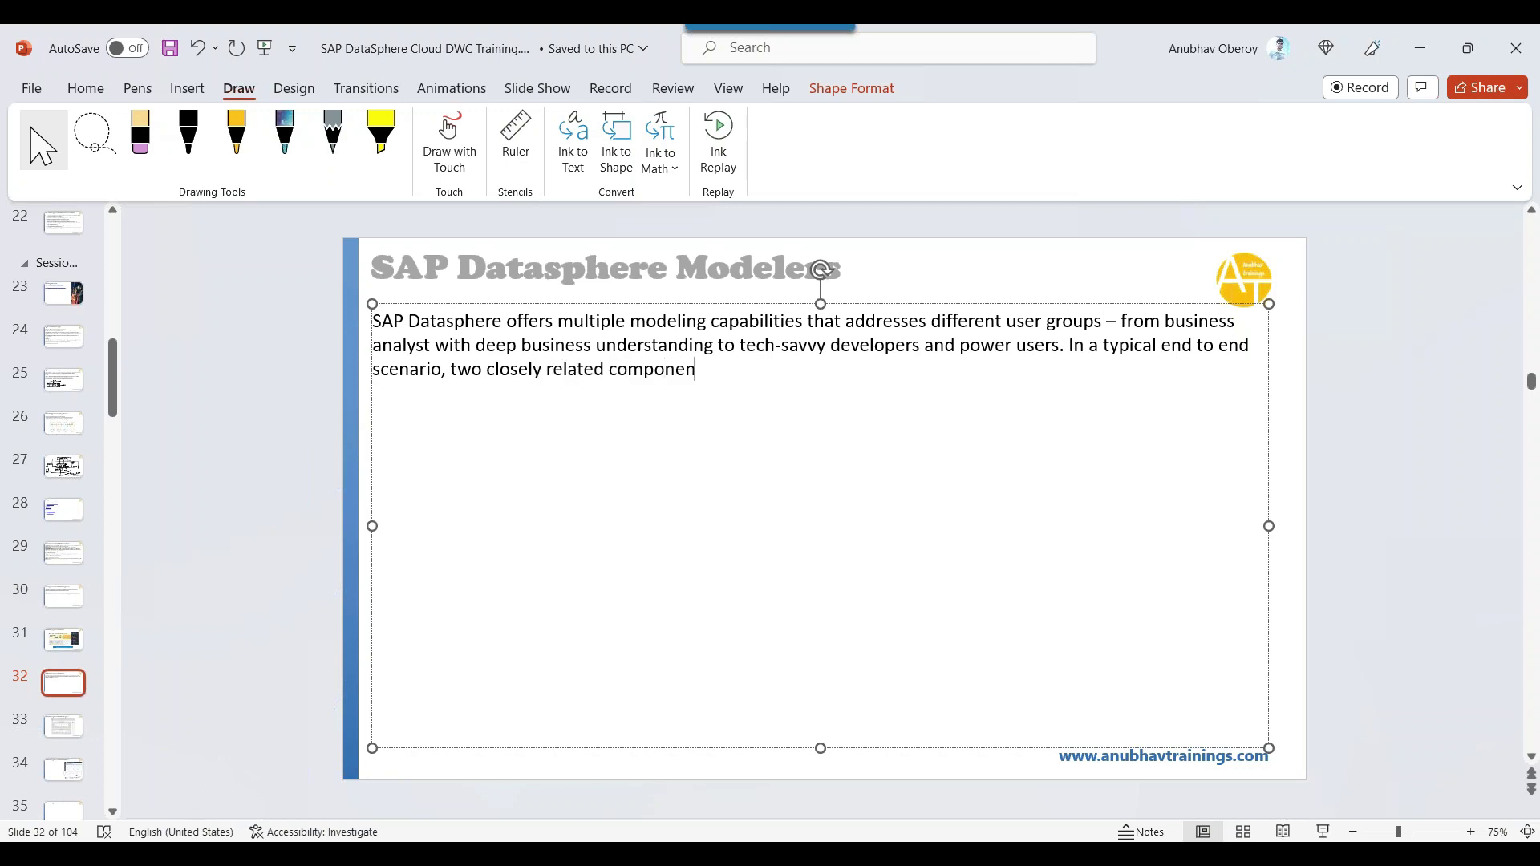
pyautogui.write('ts of datasphere are applied ')
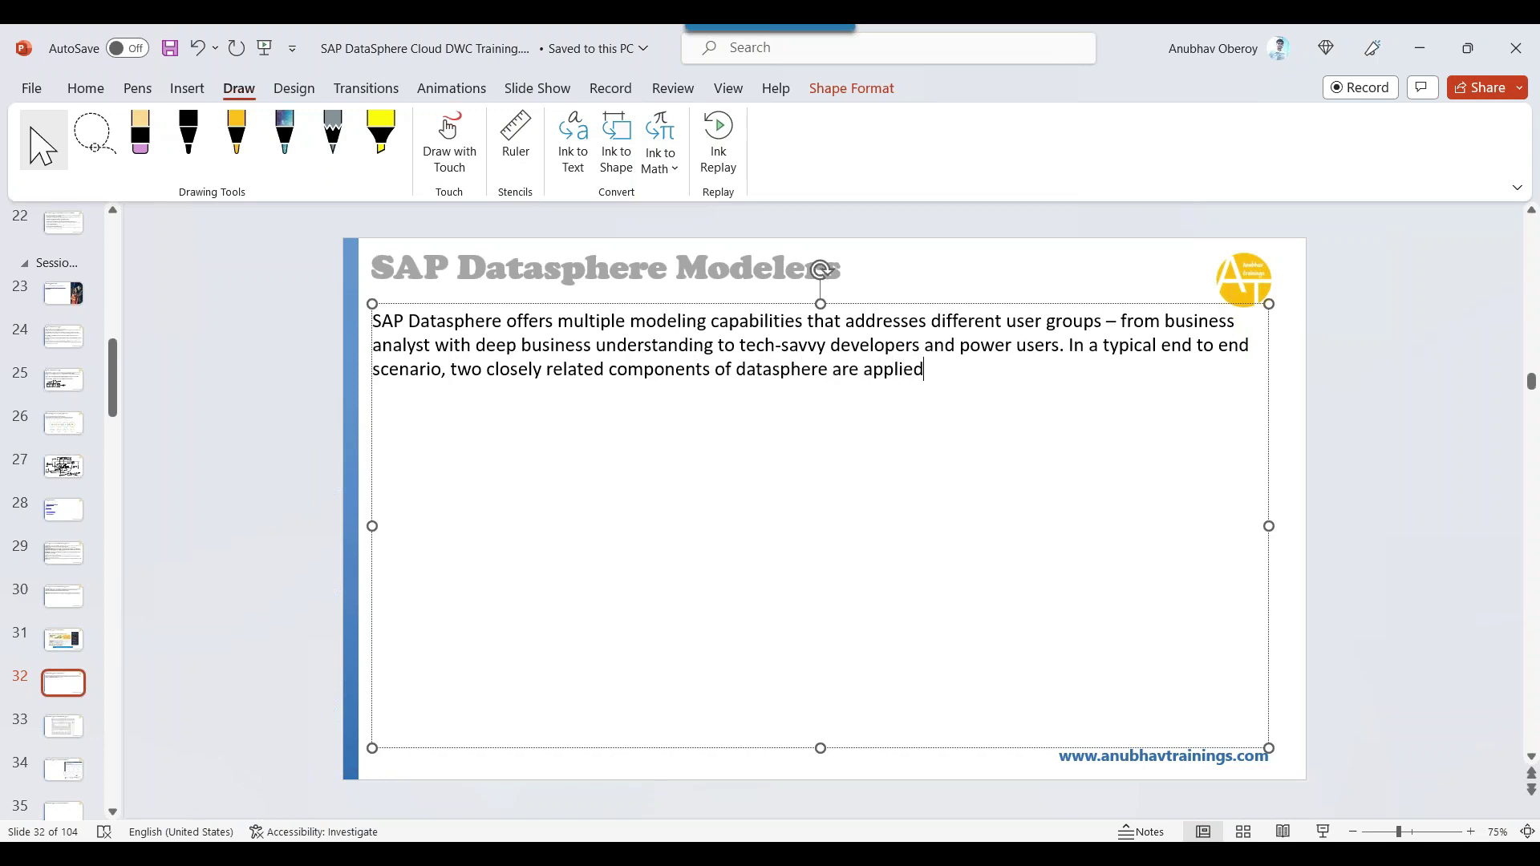
pyautogui.write('- Data layer - contains the basic modelin')
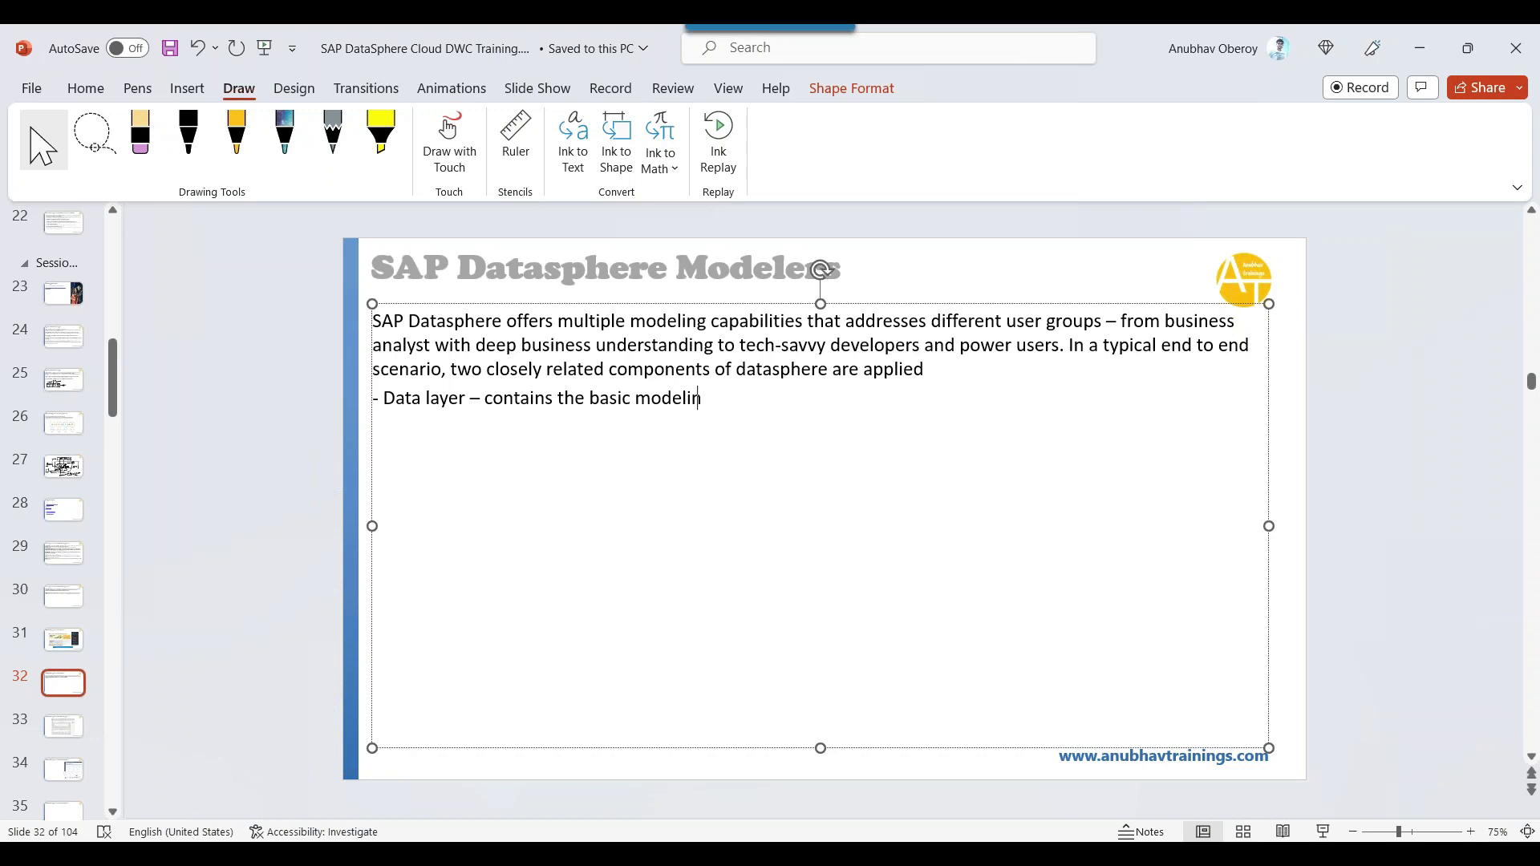
pyautogui.write('g of underlaying data sourc')
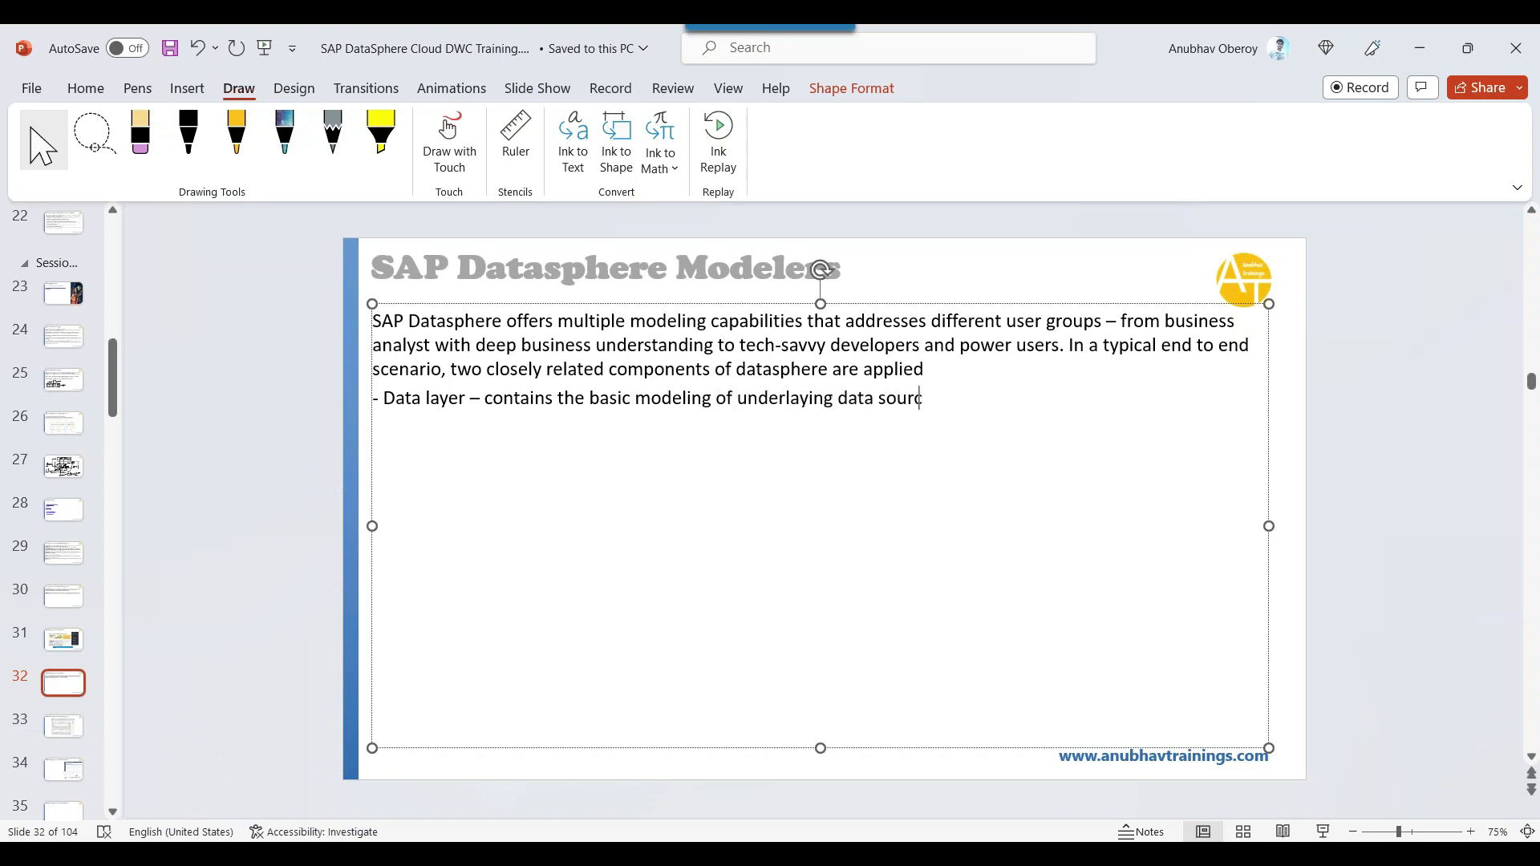
pyautogui.write('es and tables. The rela')
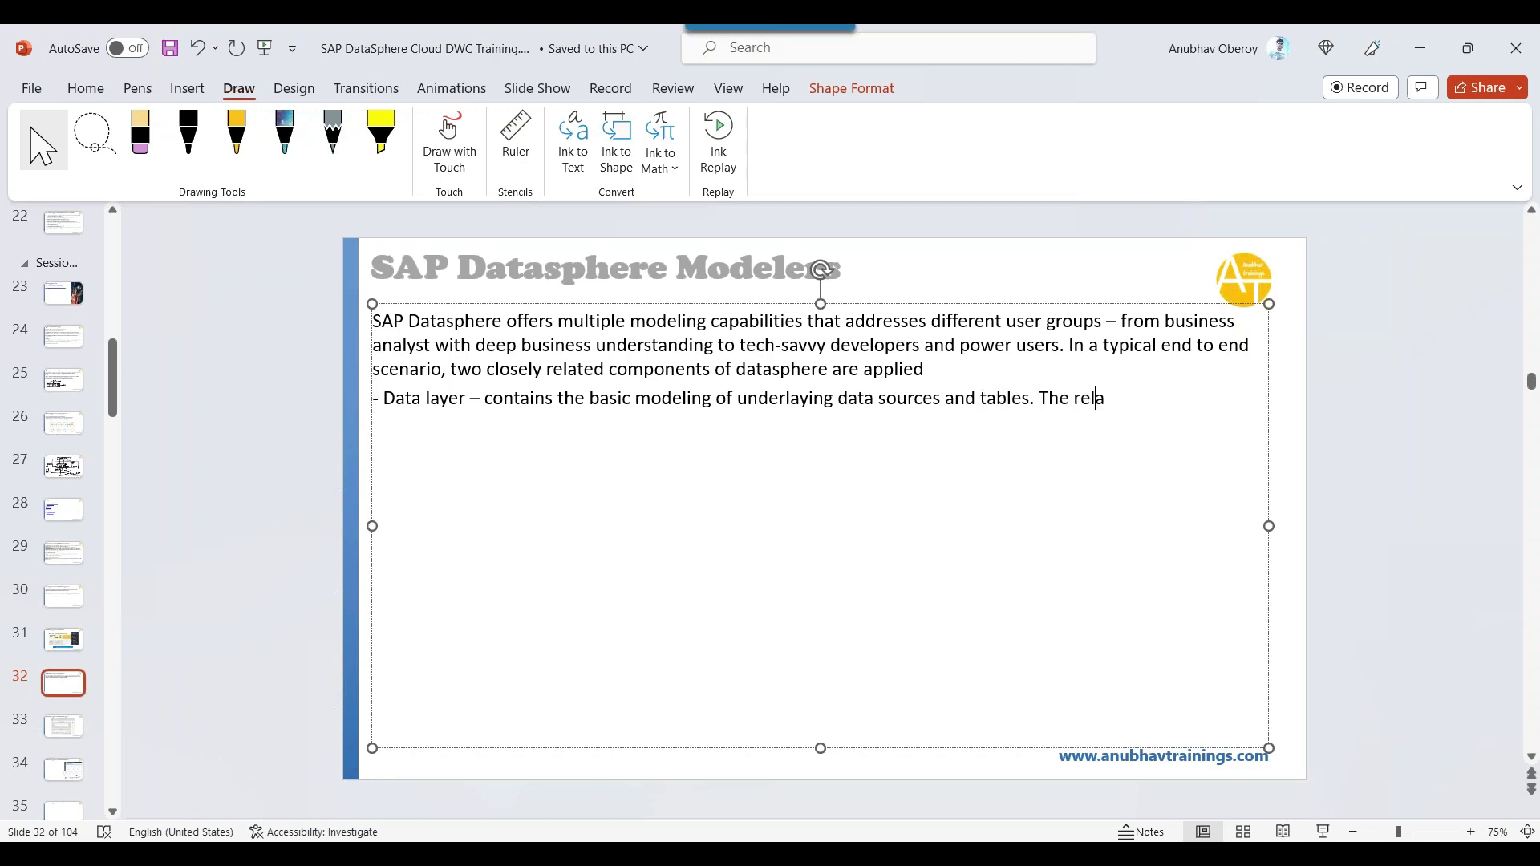
pyautogui.write('ted set of tools are va')
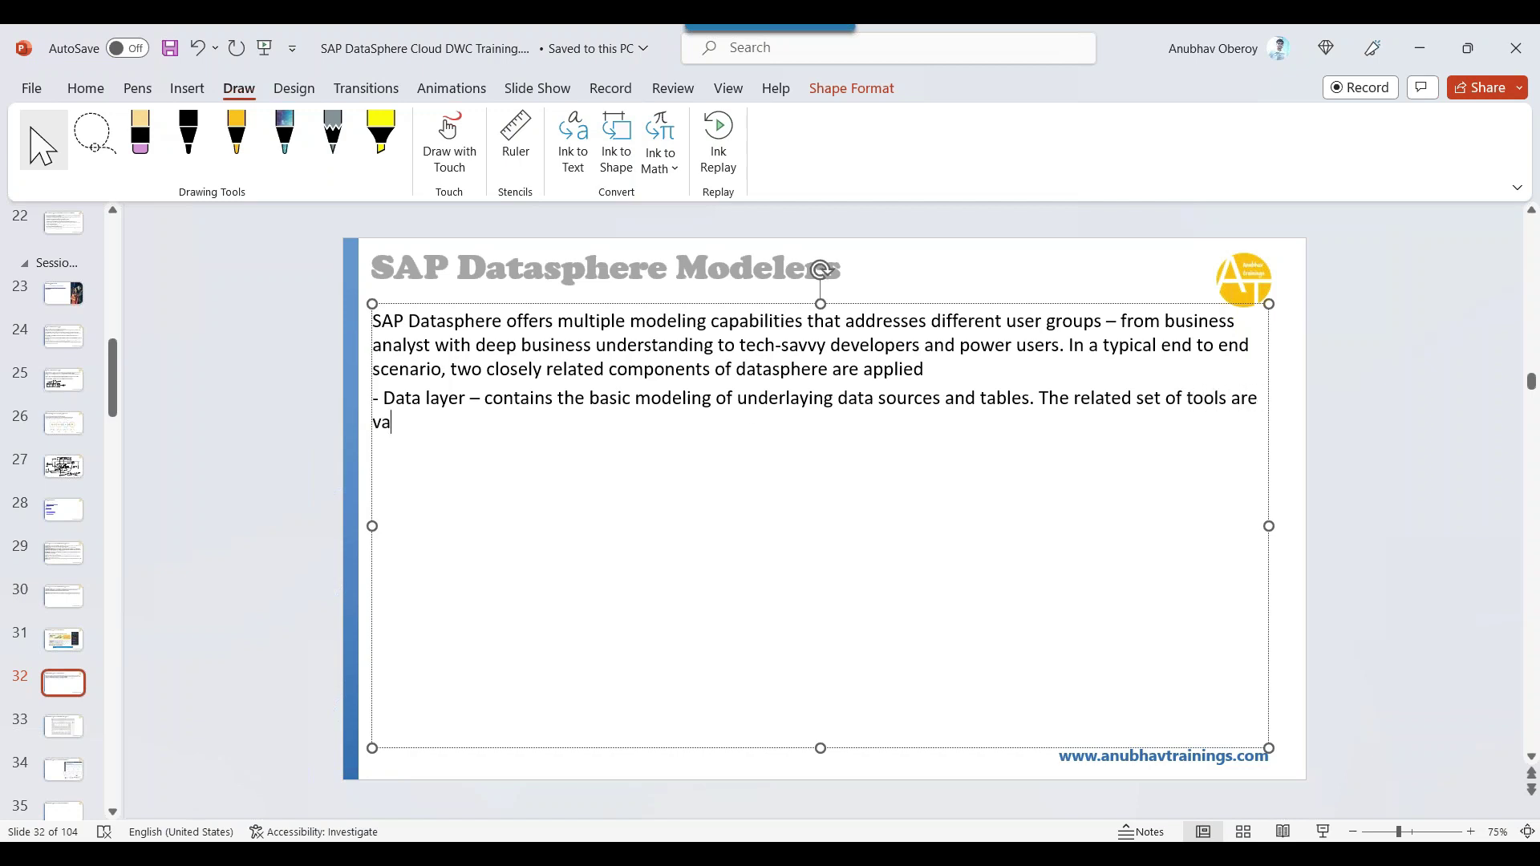
pyautogui.write('ilable in data builde')
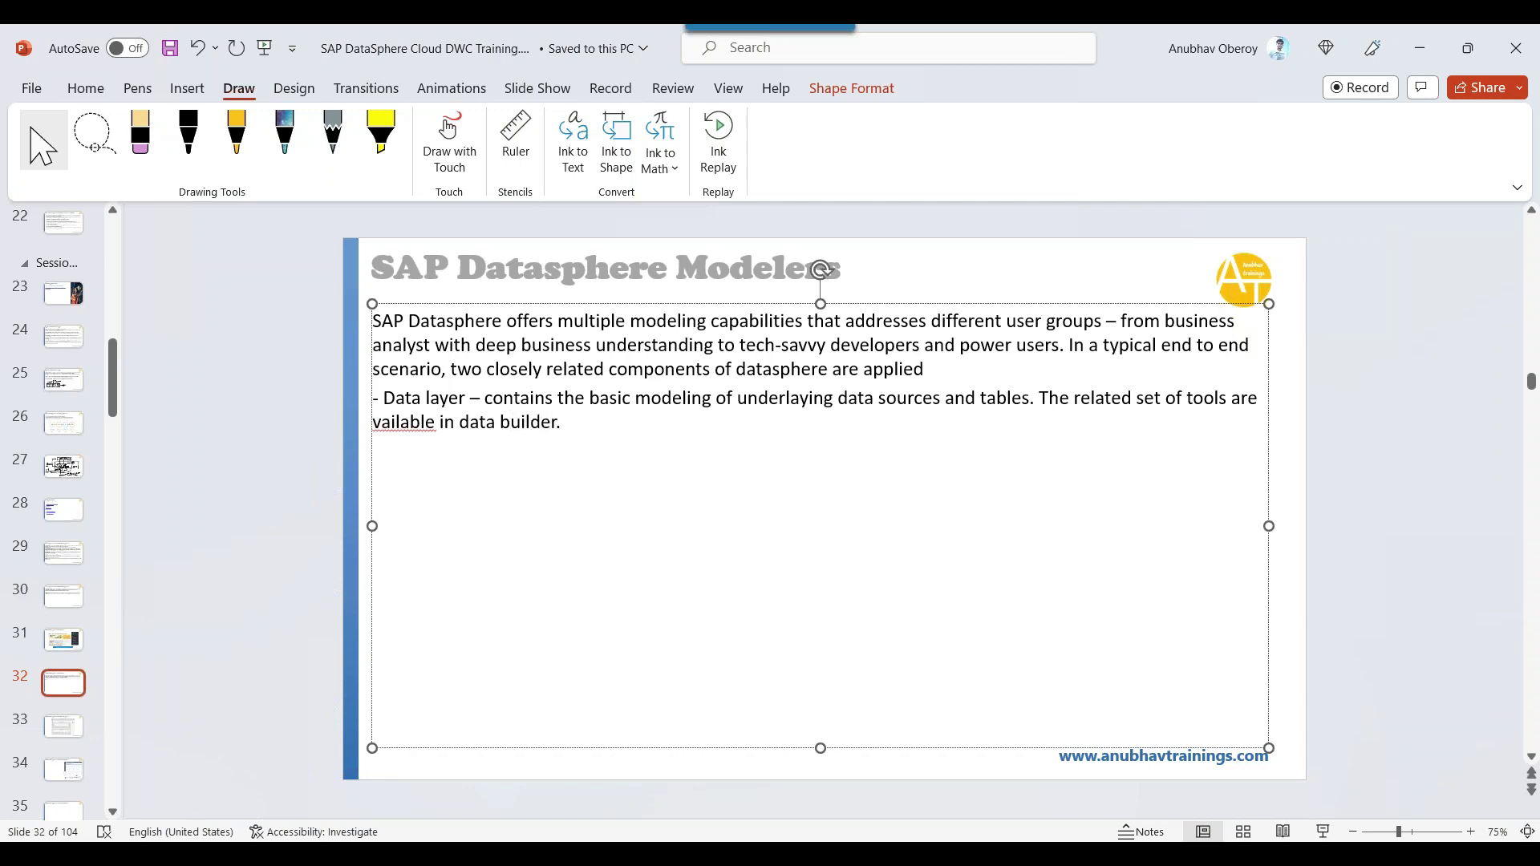
pyautogui.write('r.')
pyautogui.click(372, 422)
pyautogui.press('Delete')
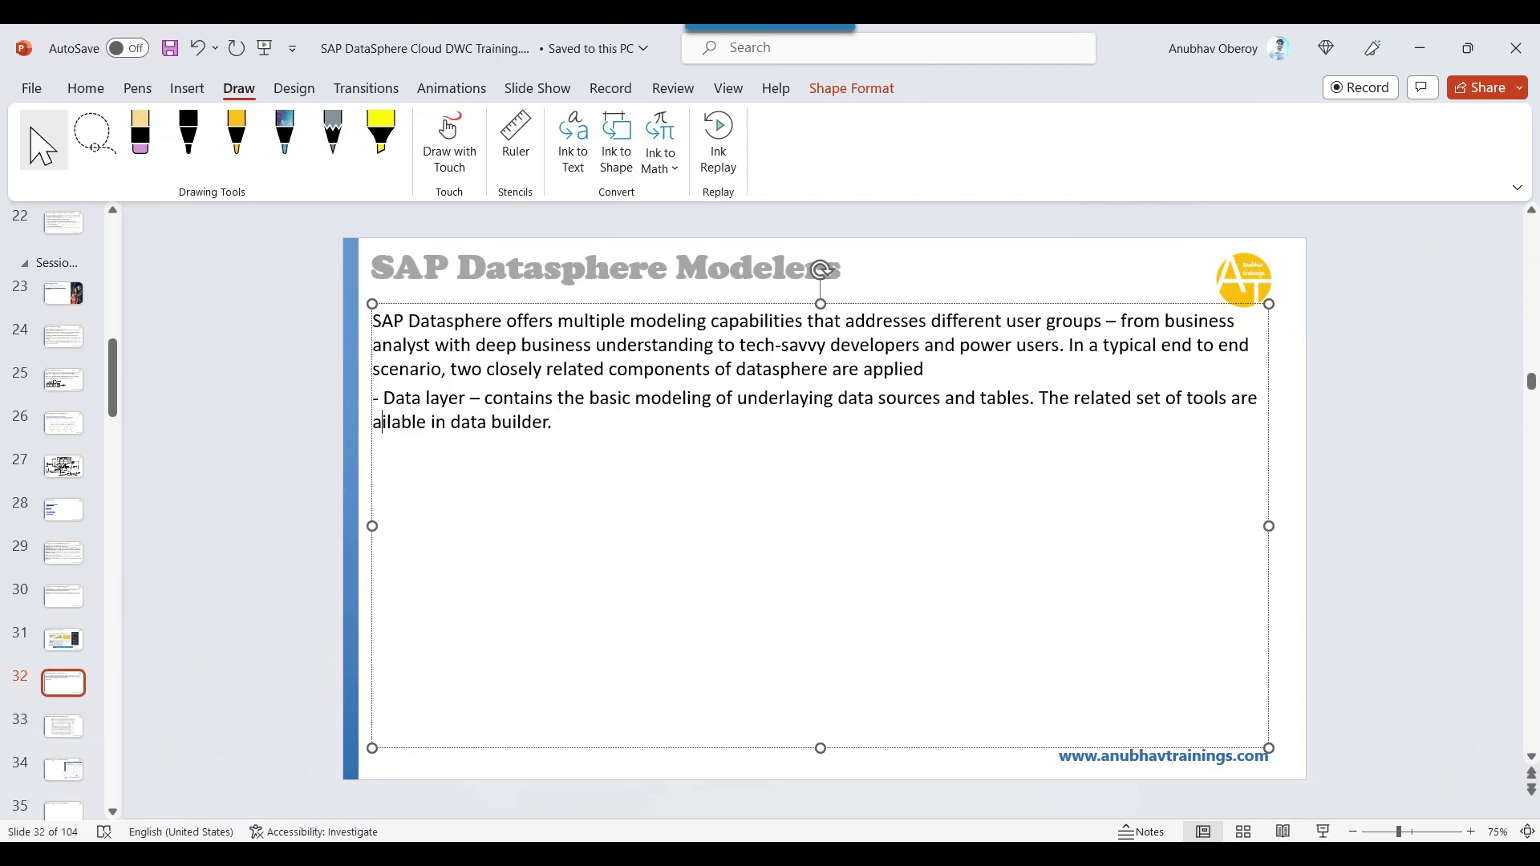
pyautogui.write('cv')
pyautogui.press('BackSpace')
pyautogui.press('BackSpace')
pyautogui.write('v')
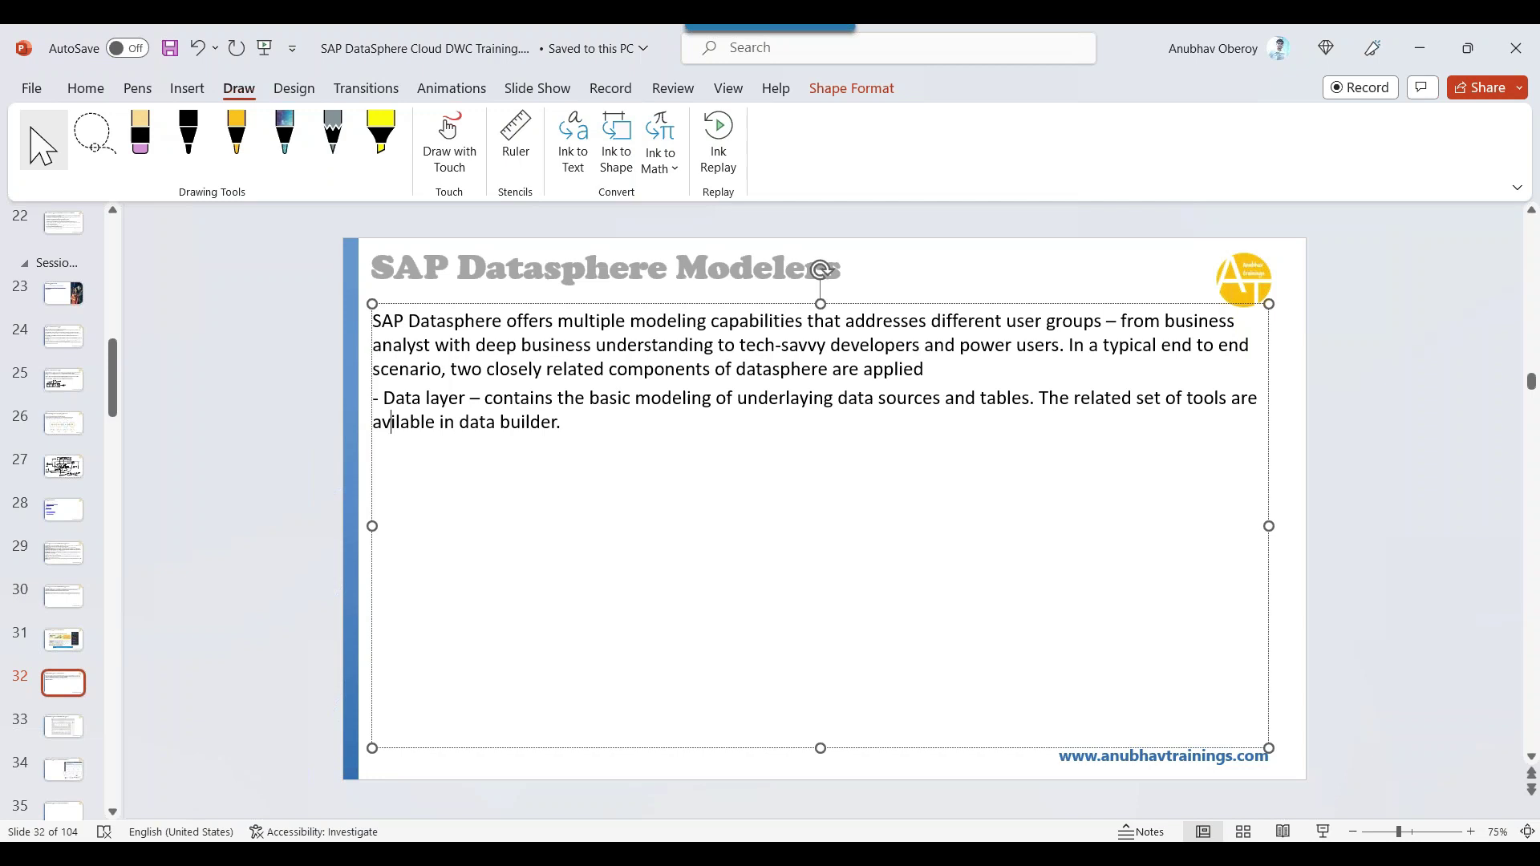
pyautogui.click(561, 422)
pyautogui.press('BackSpace')
pyautogui.press('BackSpace')
pyautogui.press('BackSpace')
pyautogui.press('BackSpace')
pyautogui.press('BackSpace')
pyautogui.press('BackSpace')
pyautogui.press('BackSpace')
pyautogui.press('BackSpace')
pyautogui.press('BackSpace')
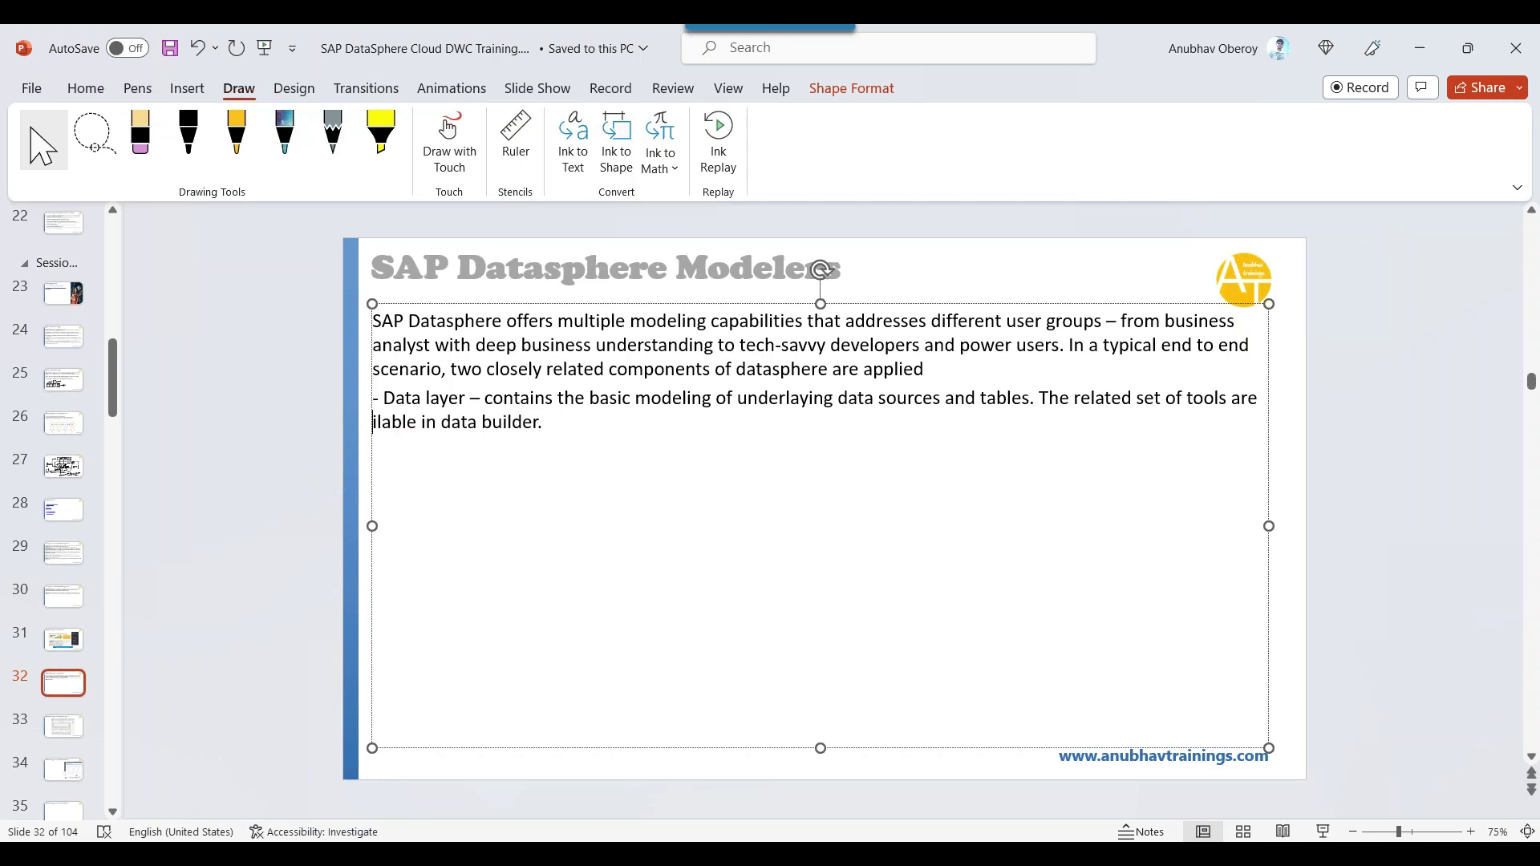
# Add that data builder tables, views and intelligent lookups prepare data, exposed directly to analytic cloud
pyautogui.write('available')
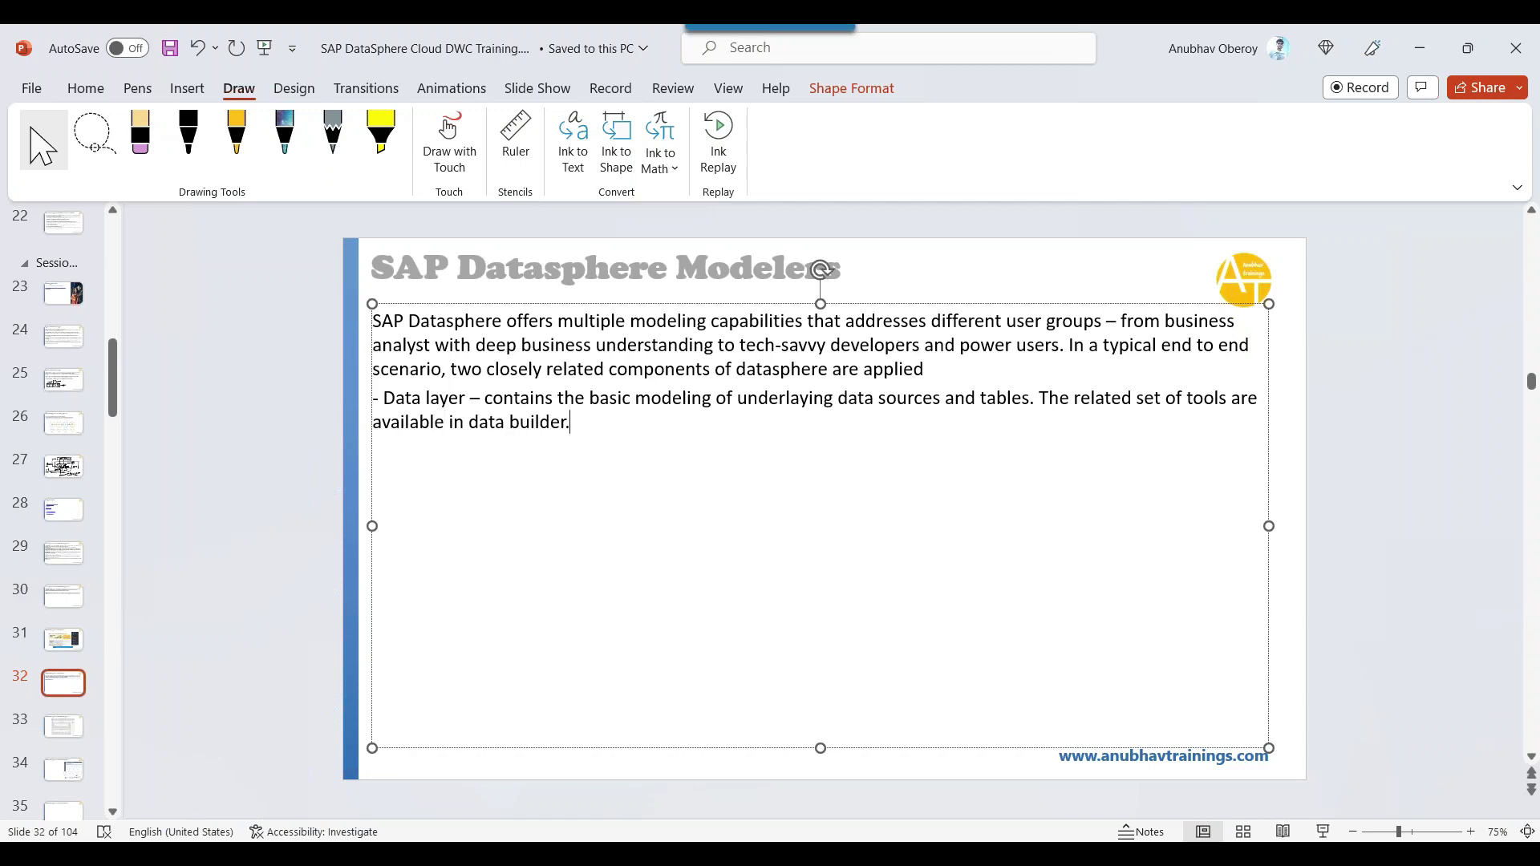
pyautogui.write(' in data builder. Here developers and models')
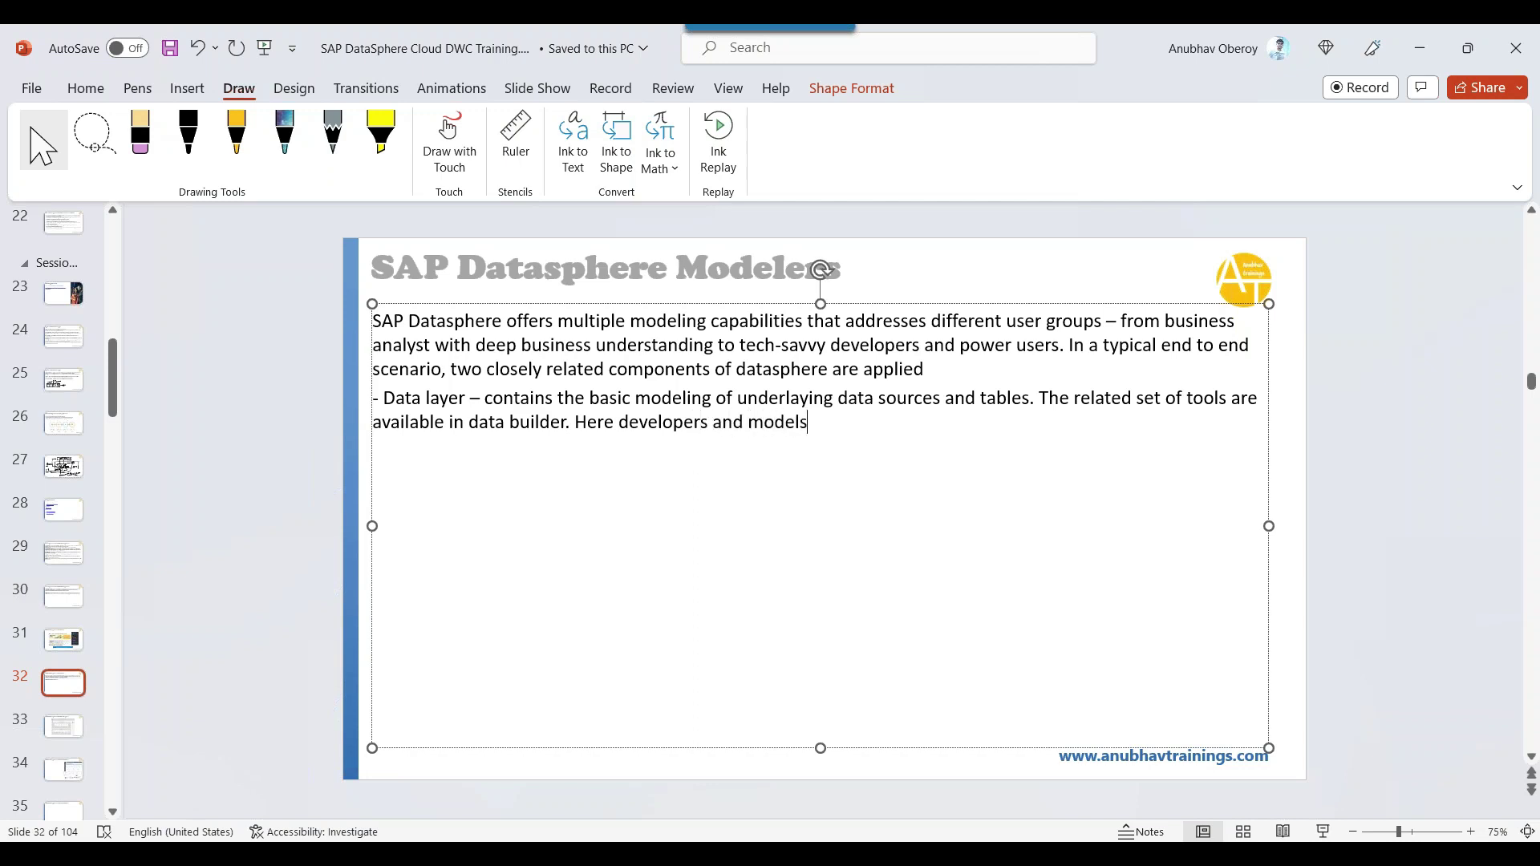
pyautogui.press('BackSpace')
pyautogui.press('BackSpace')
pyautogui.write('lers use tables, views')
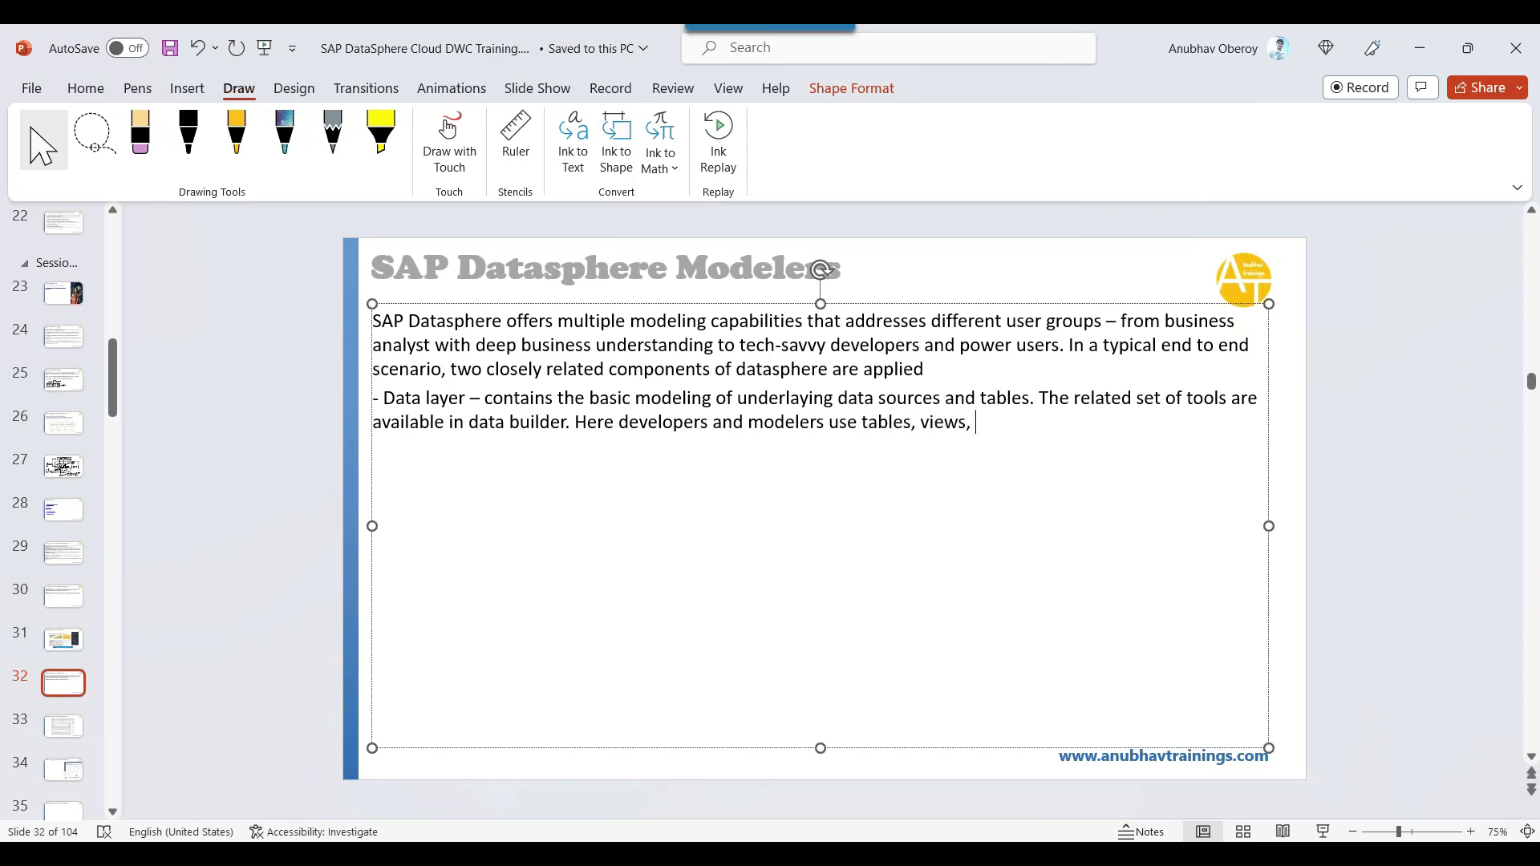
pyautogui.write(', and intelligent lookup')
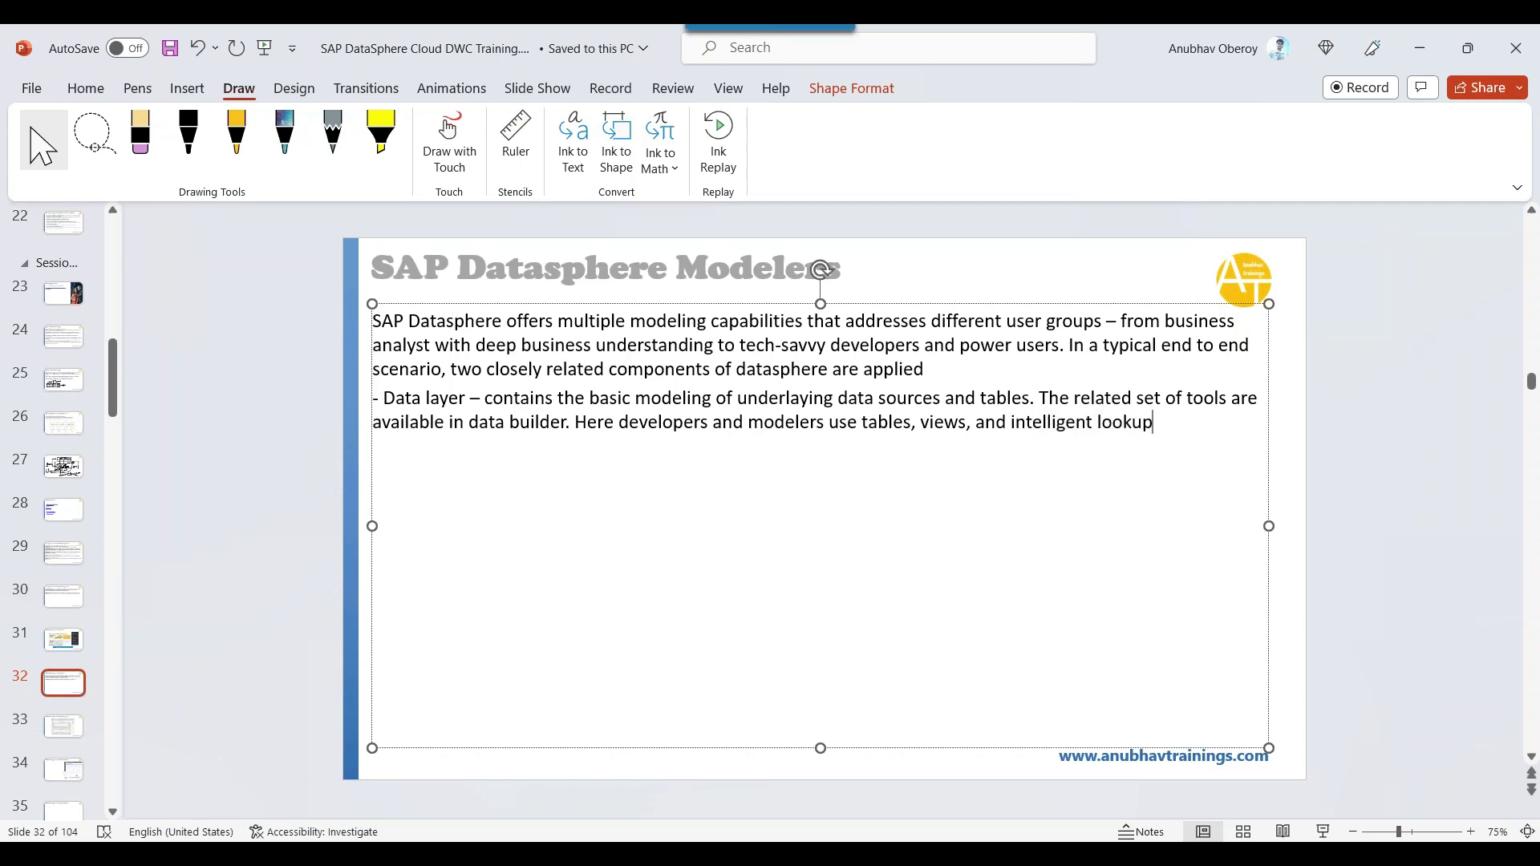
pyautogui.write('s to combine, clean and prep')
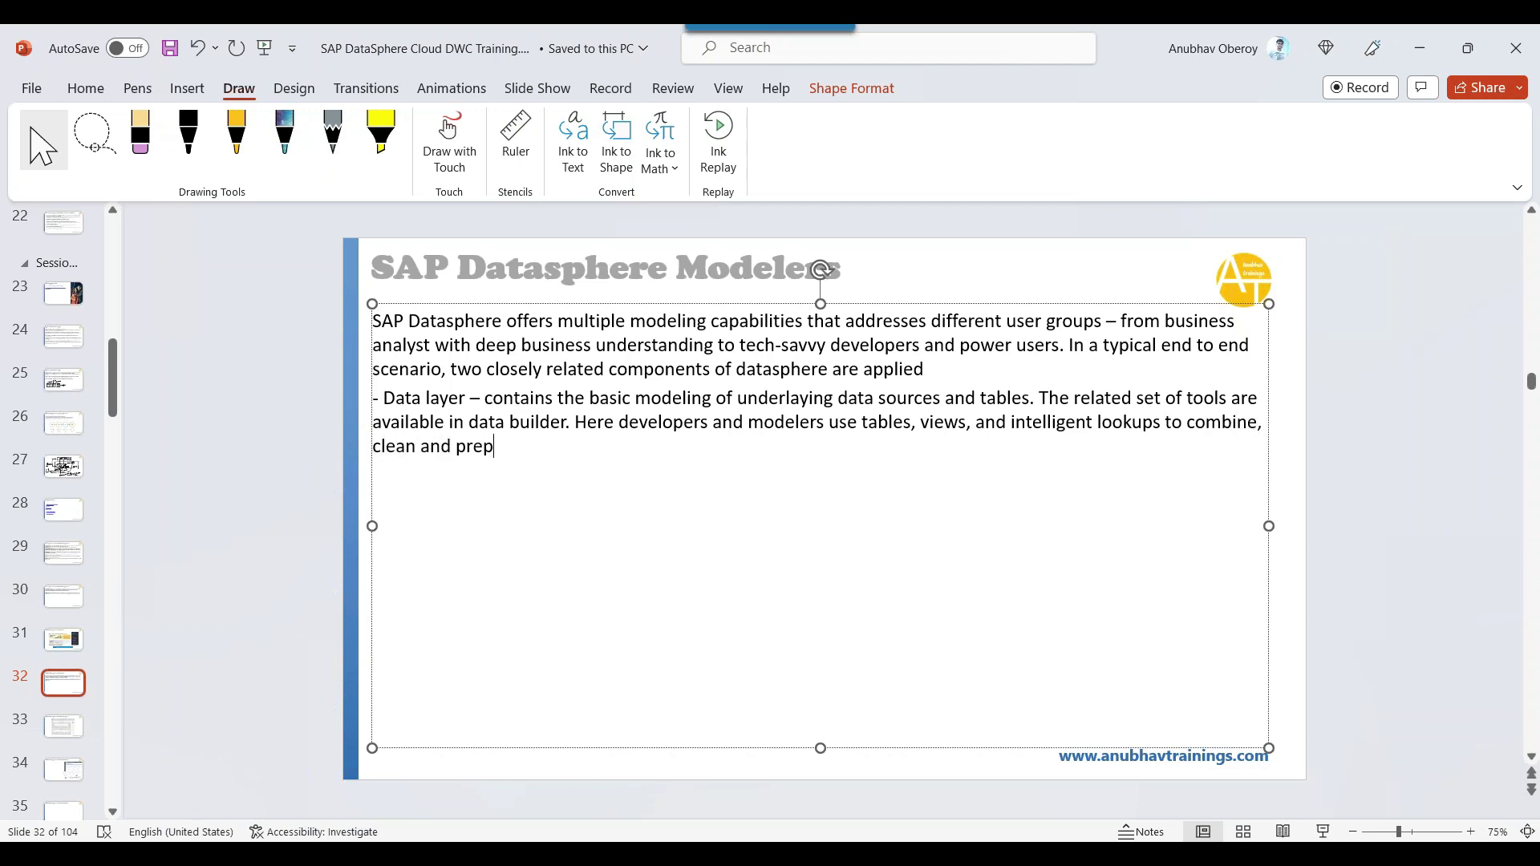
pyautogui.write('are data. Views are expose')
pyautogui.press('BackSpace')
pyautogui.press('BackSpace')
pyautogui.write('se')
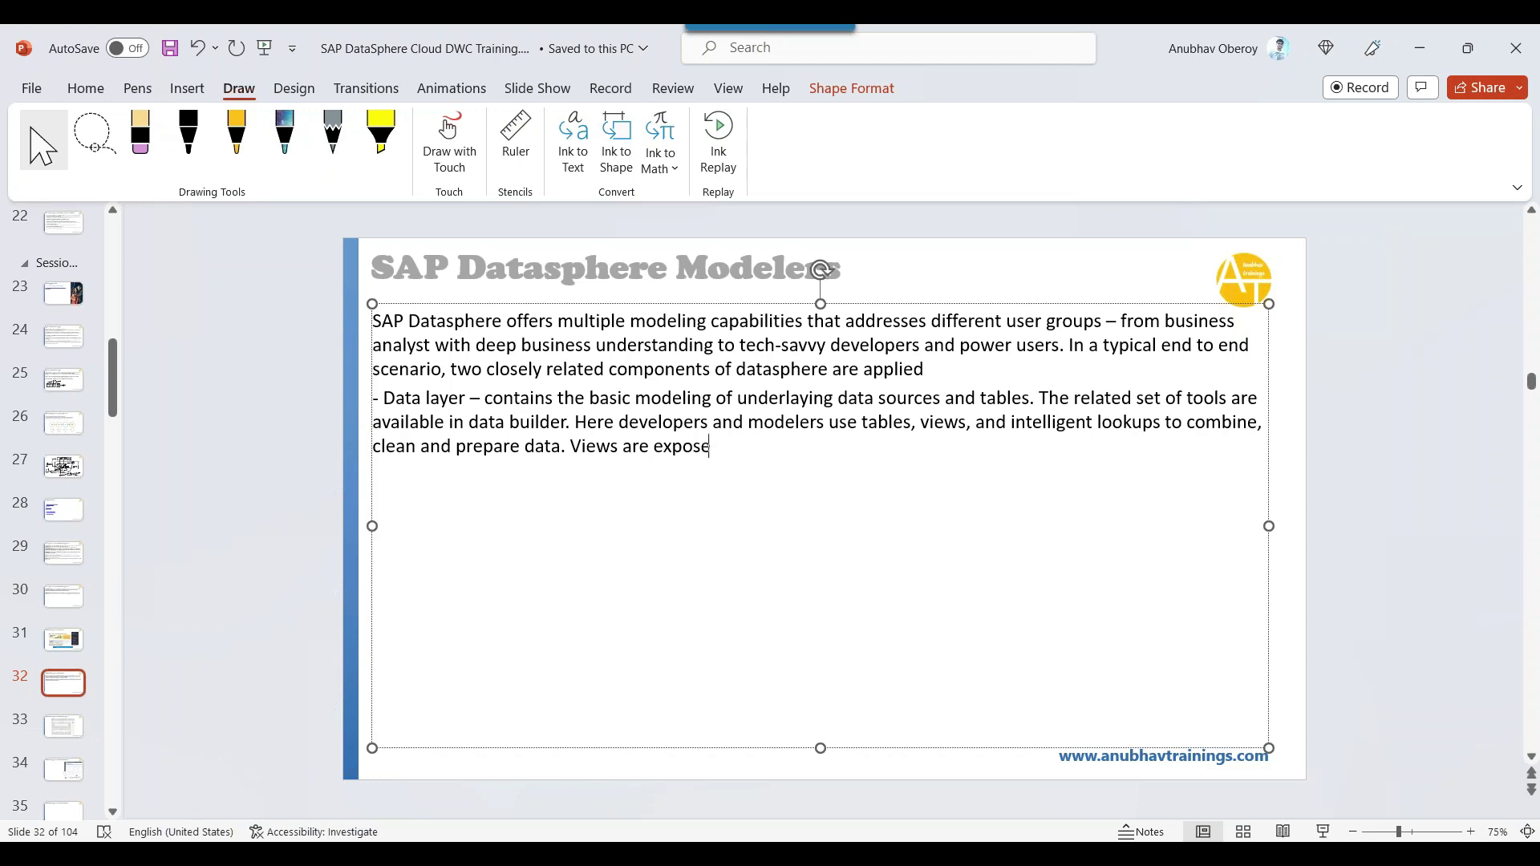
pyautogui.write('d sometime directlu t')
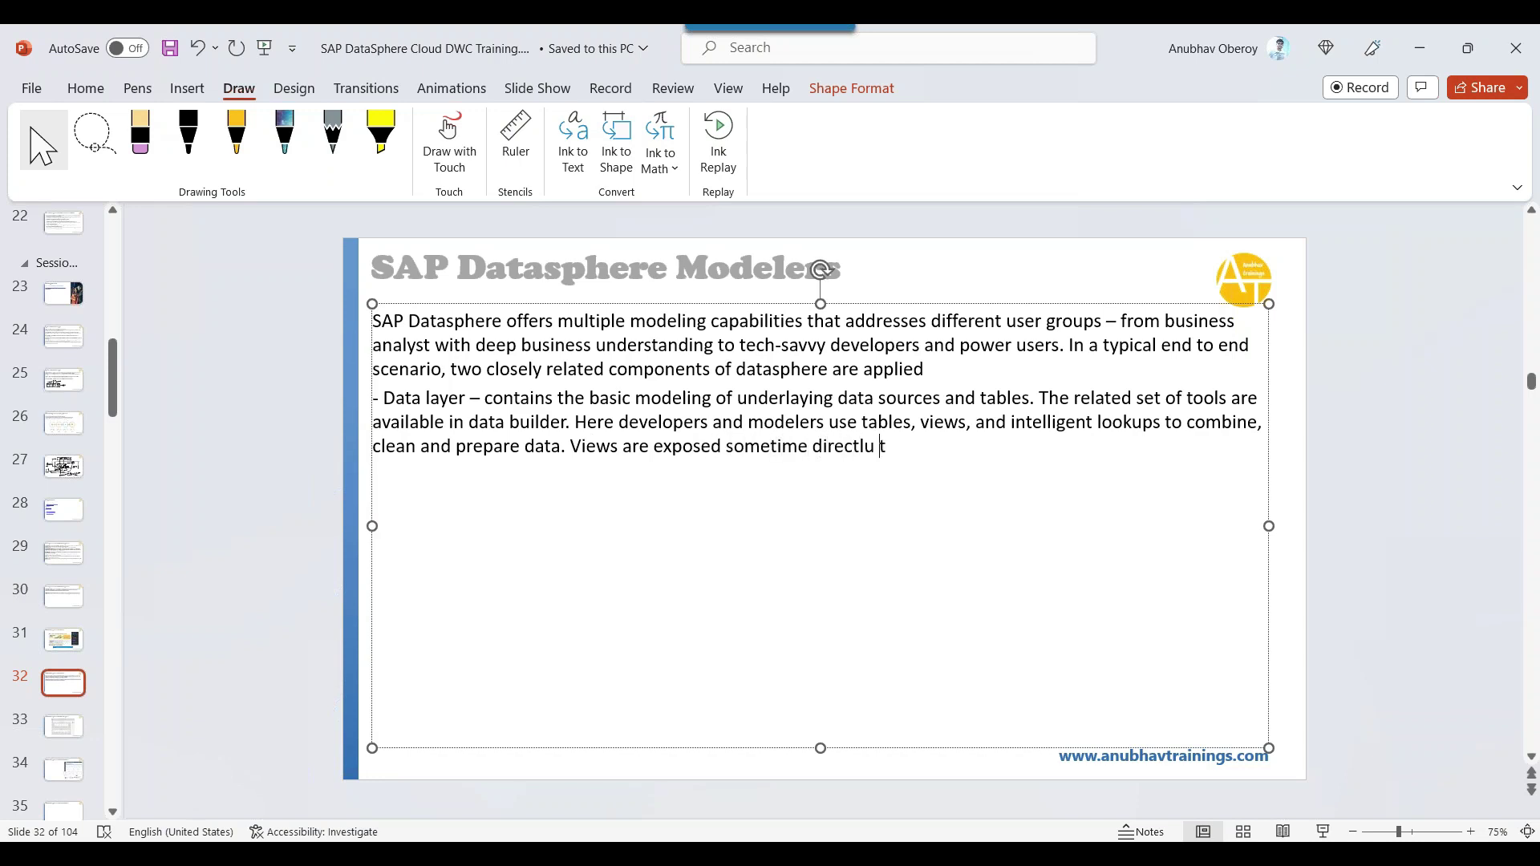
pyautogui.press('BackSpace')
pyautogui.write('y to analytic cloud.')
# Add the Business layer line: users create business models on top of the data layer in business terms
pyautogui.press('Return')
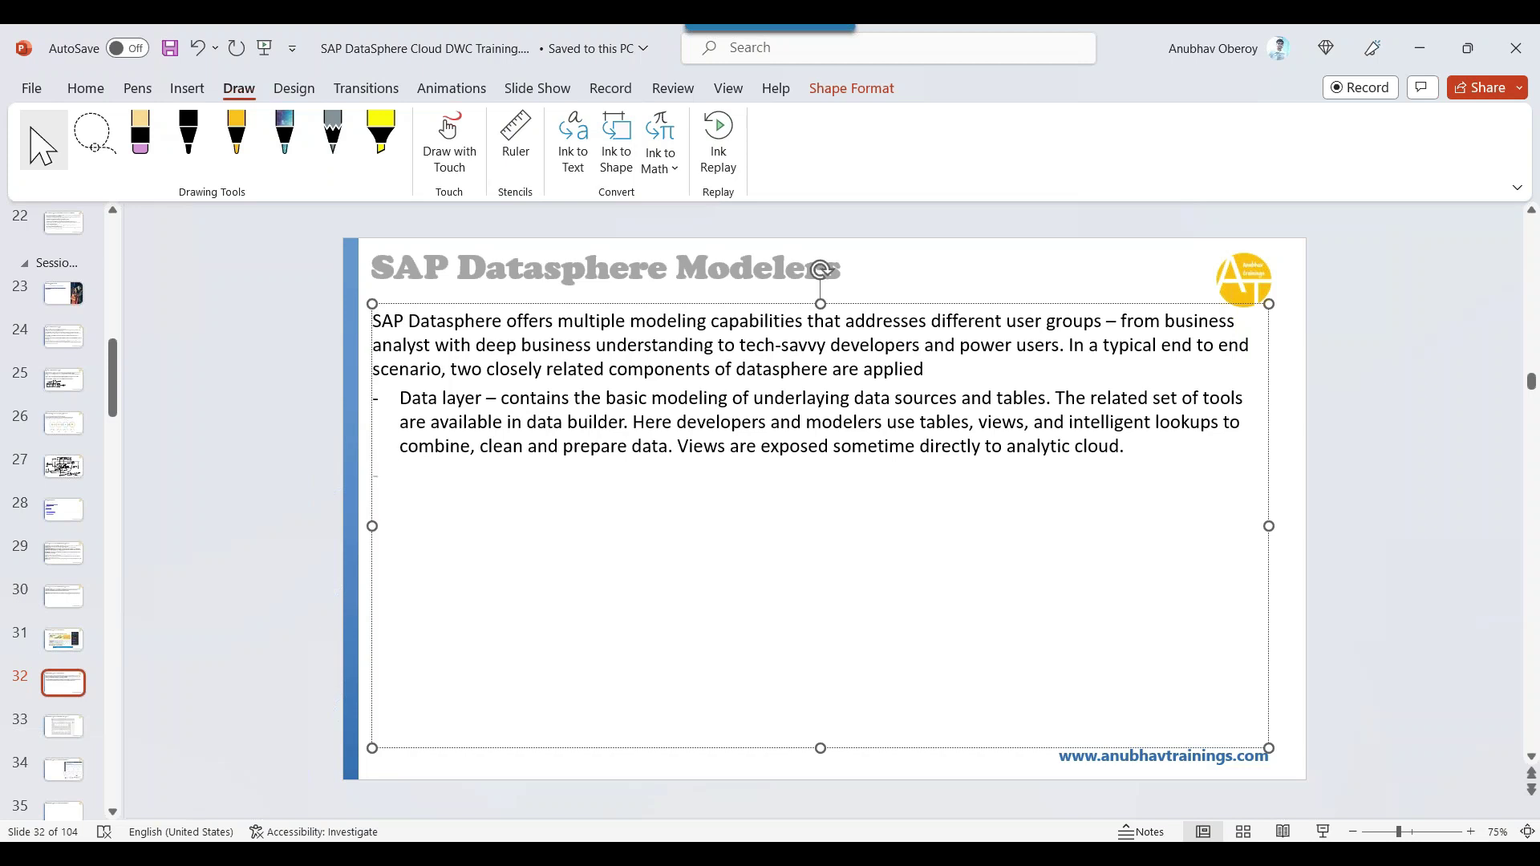
pyautogui.write('Business layer -')
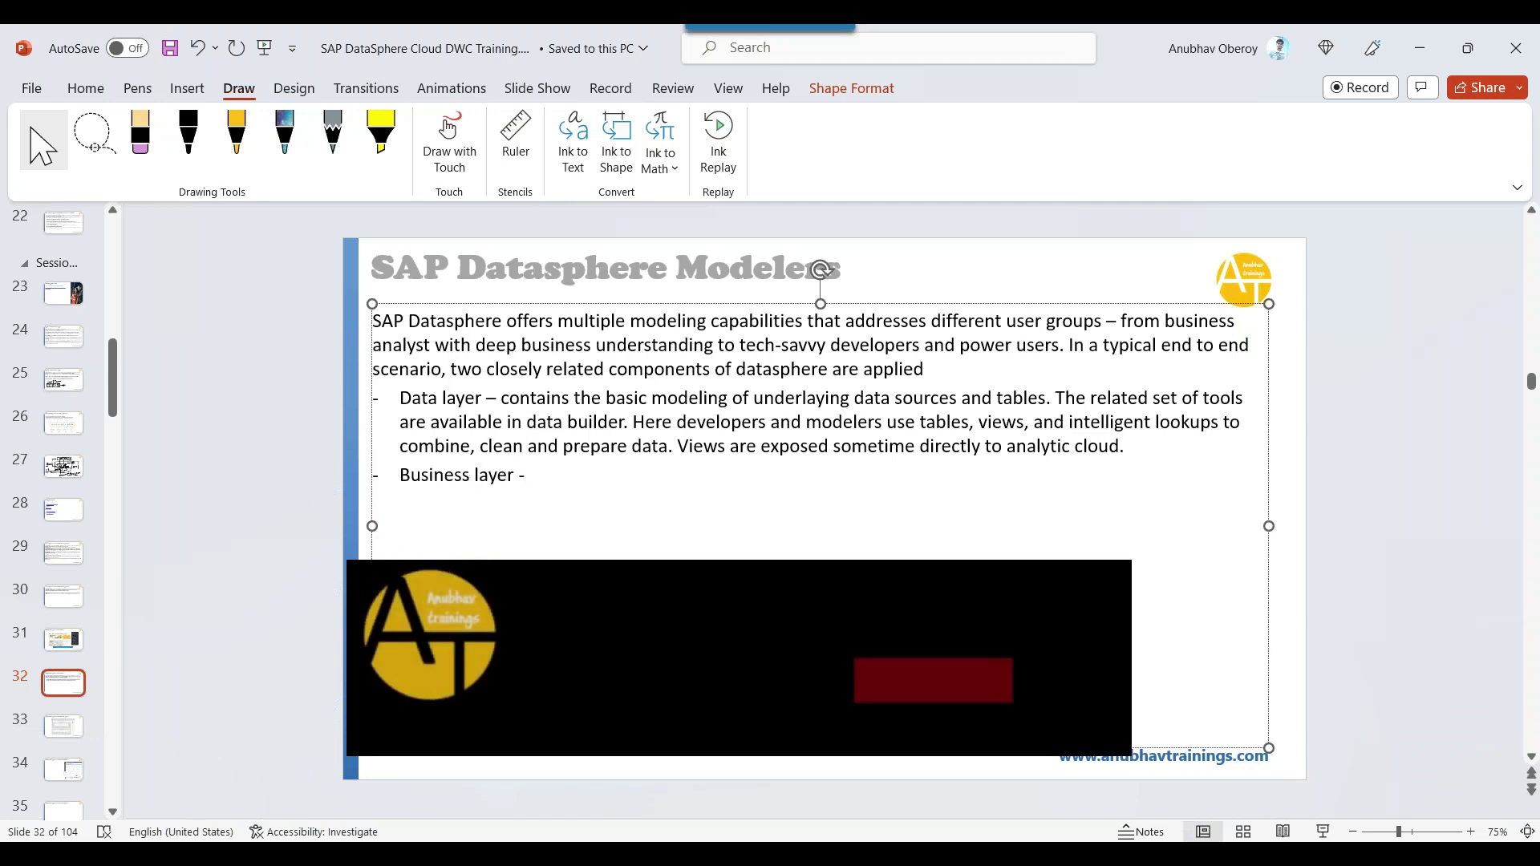
pyautogui.write(' allows')
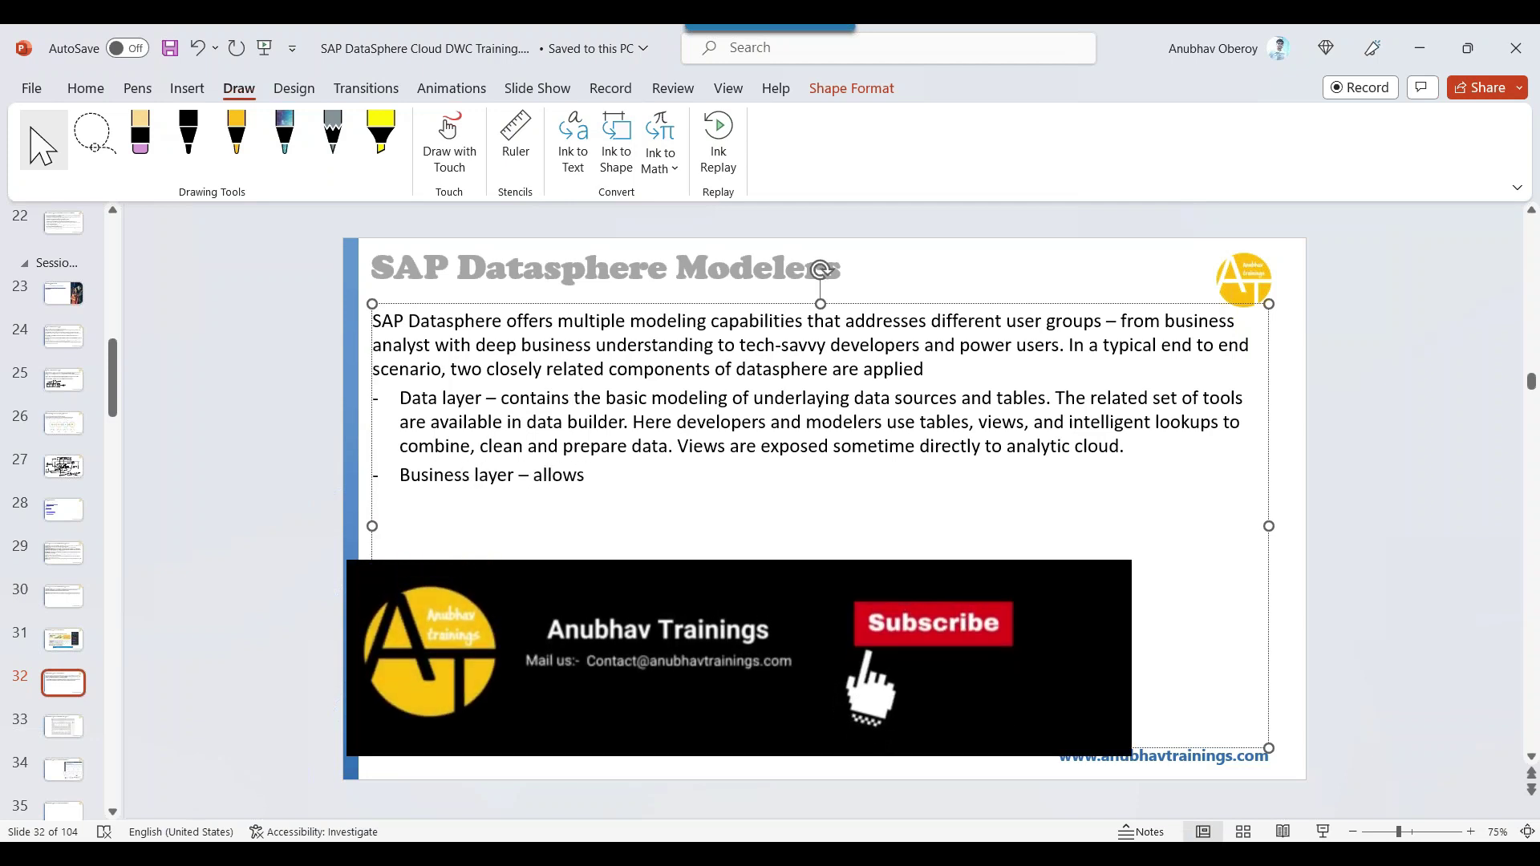
pyautogui.write(' users to c')
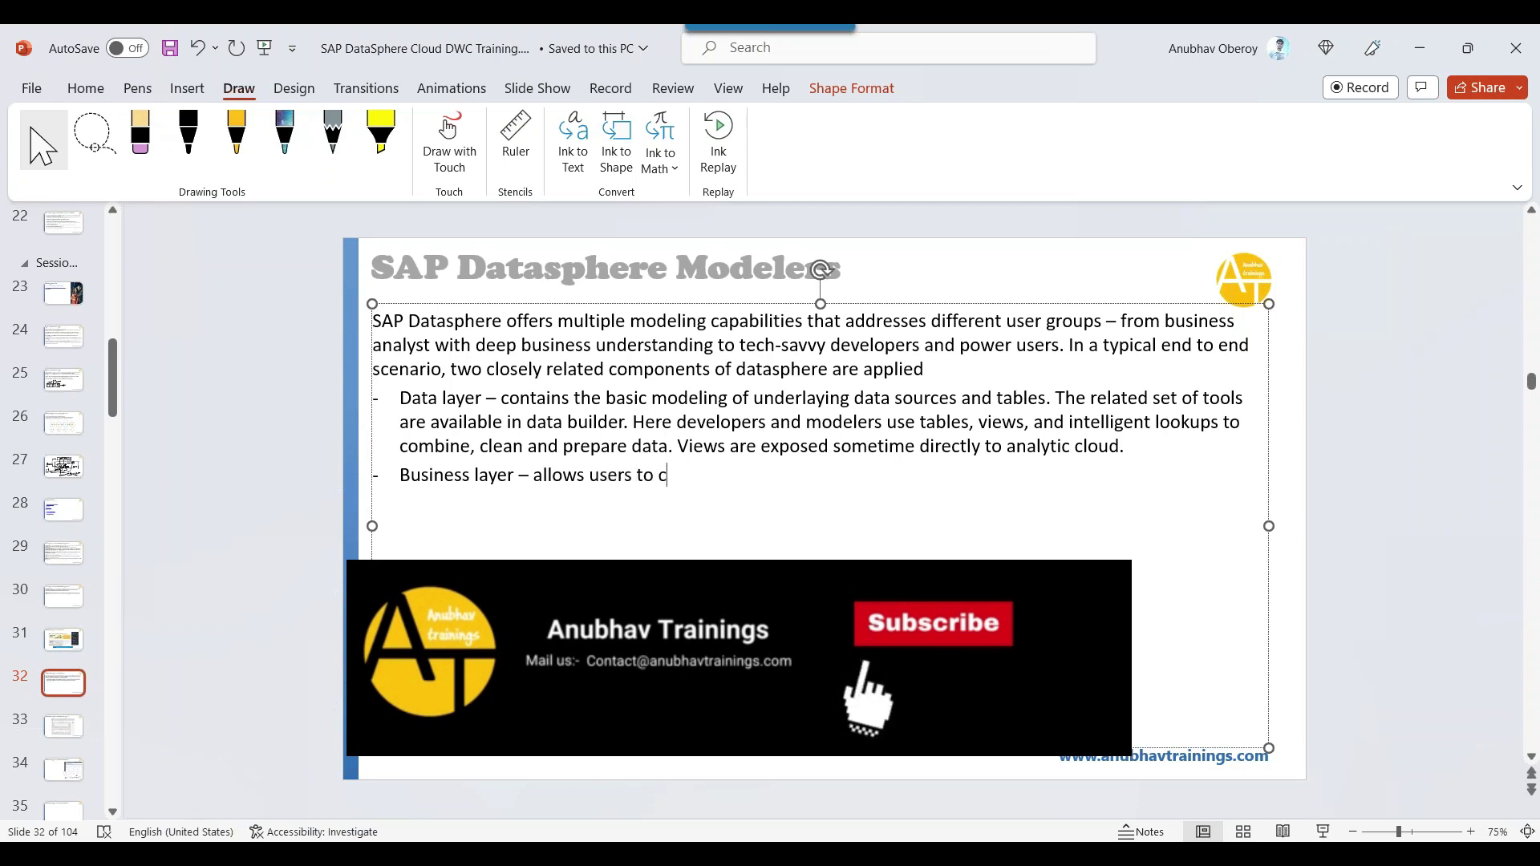
pyautogui.write('reate')
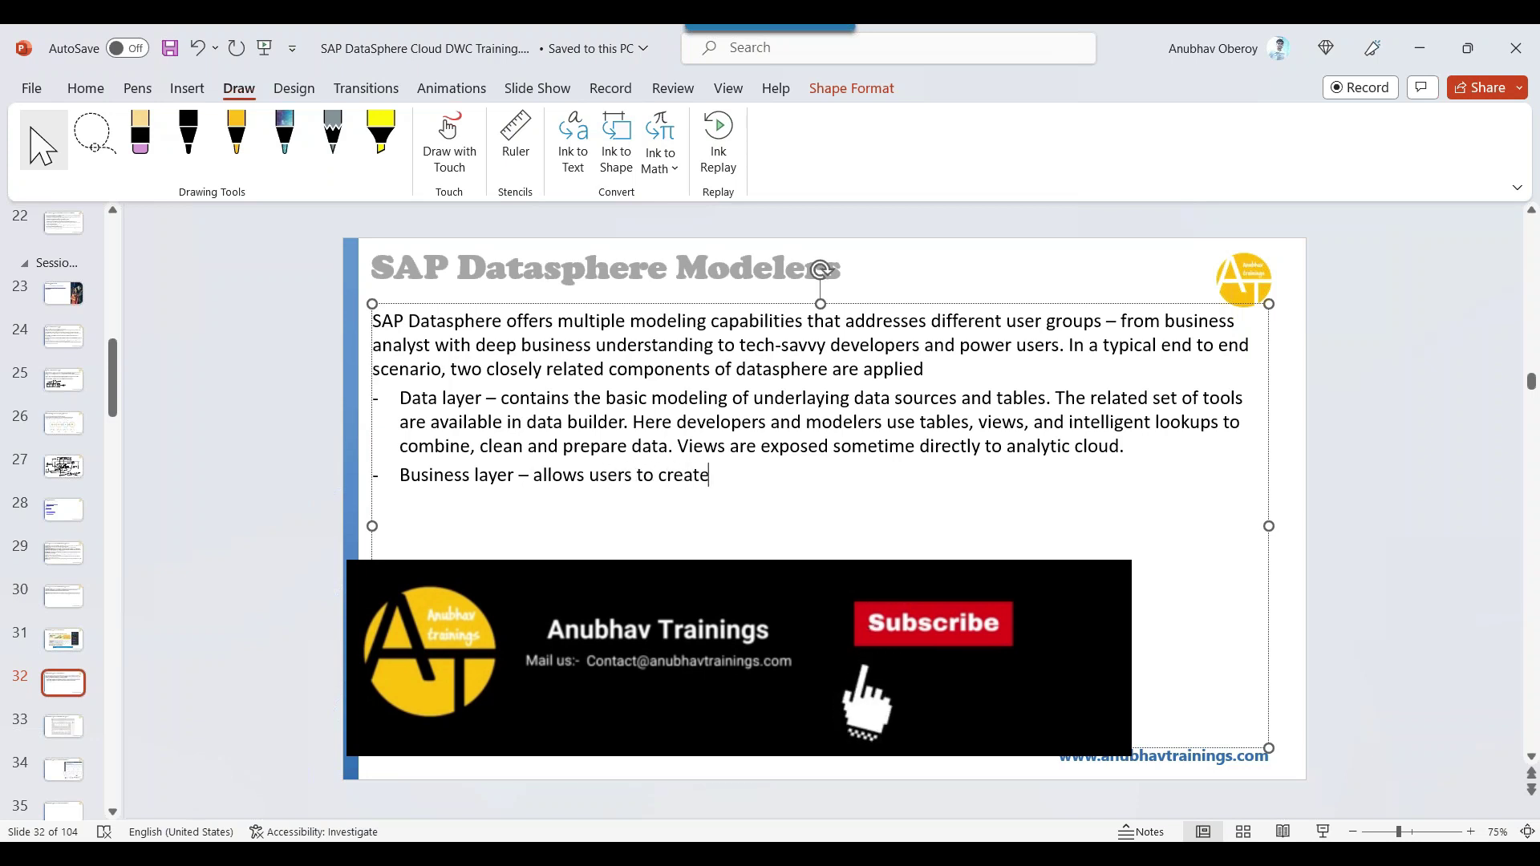
pyautogui.write(' their own')
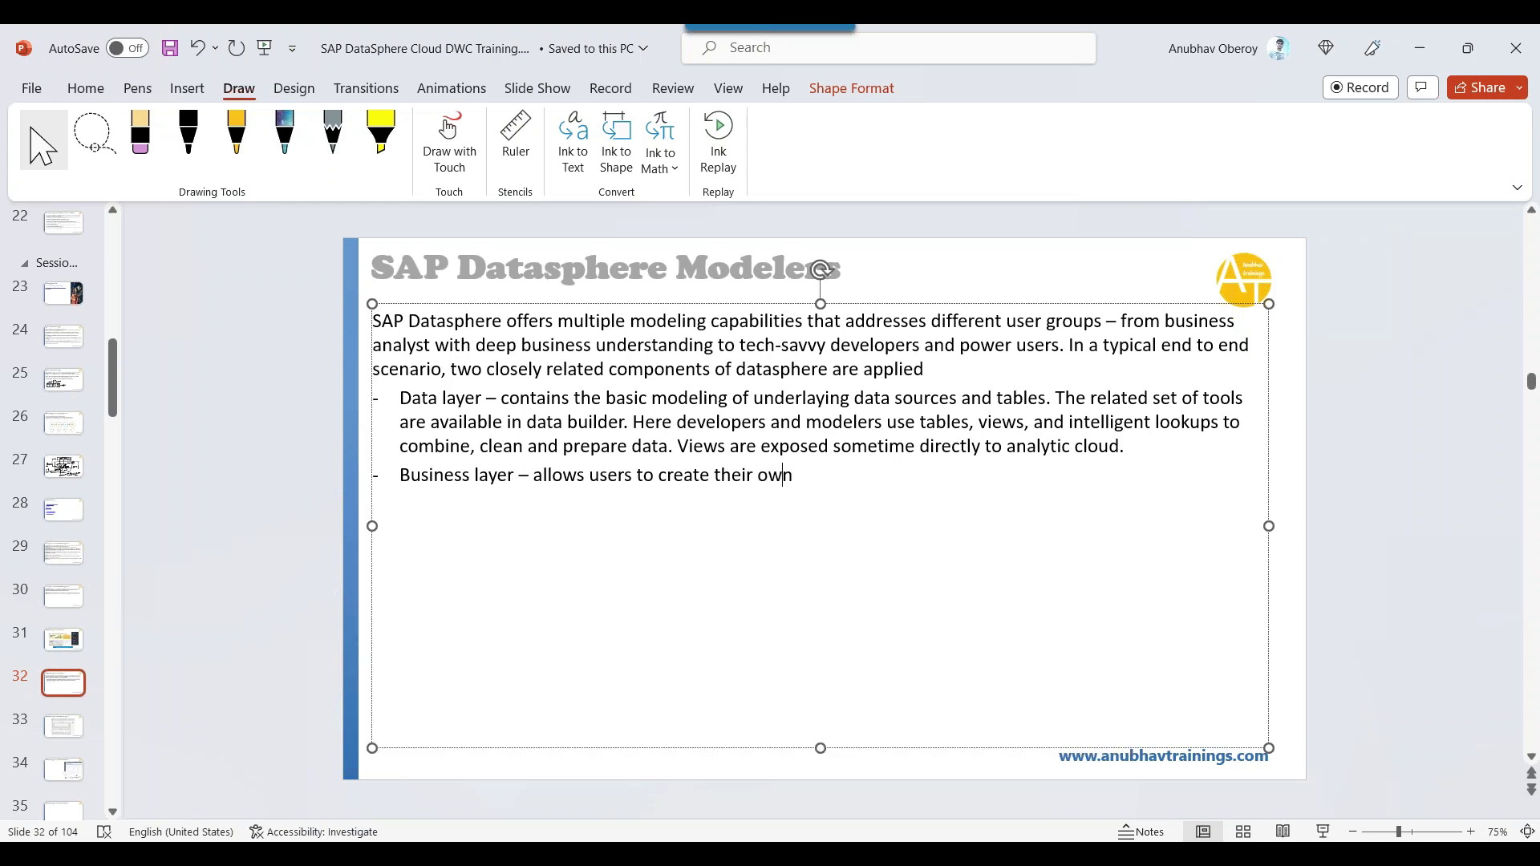
pyautogui.write(' business models on top')
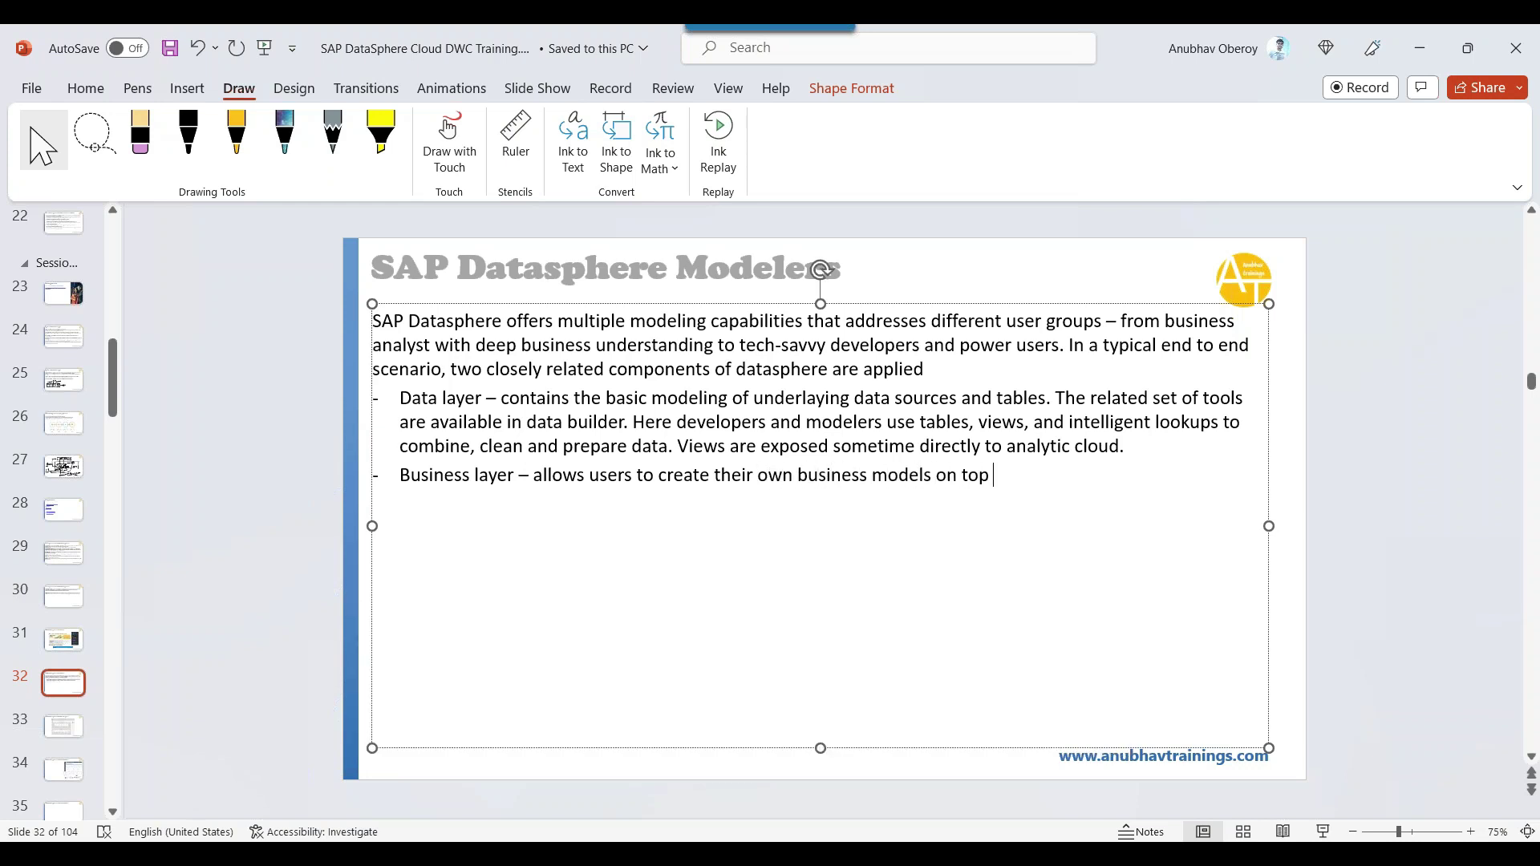
pyautogui.write(' of data lyer')
pyautogui.press('BackSpace')
pyautogui.press('BackSpace')
pyautogui.press('BackSpace')
pyautogui.write('ayer in bus')
pyautogui.press('BackSpace')
pyautogui.write('sines')
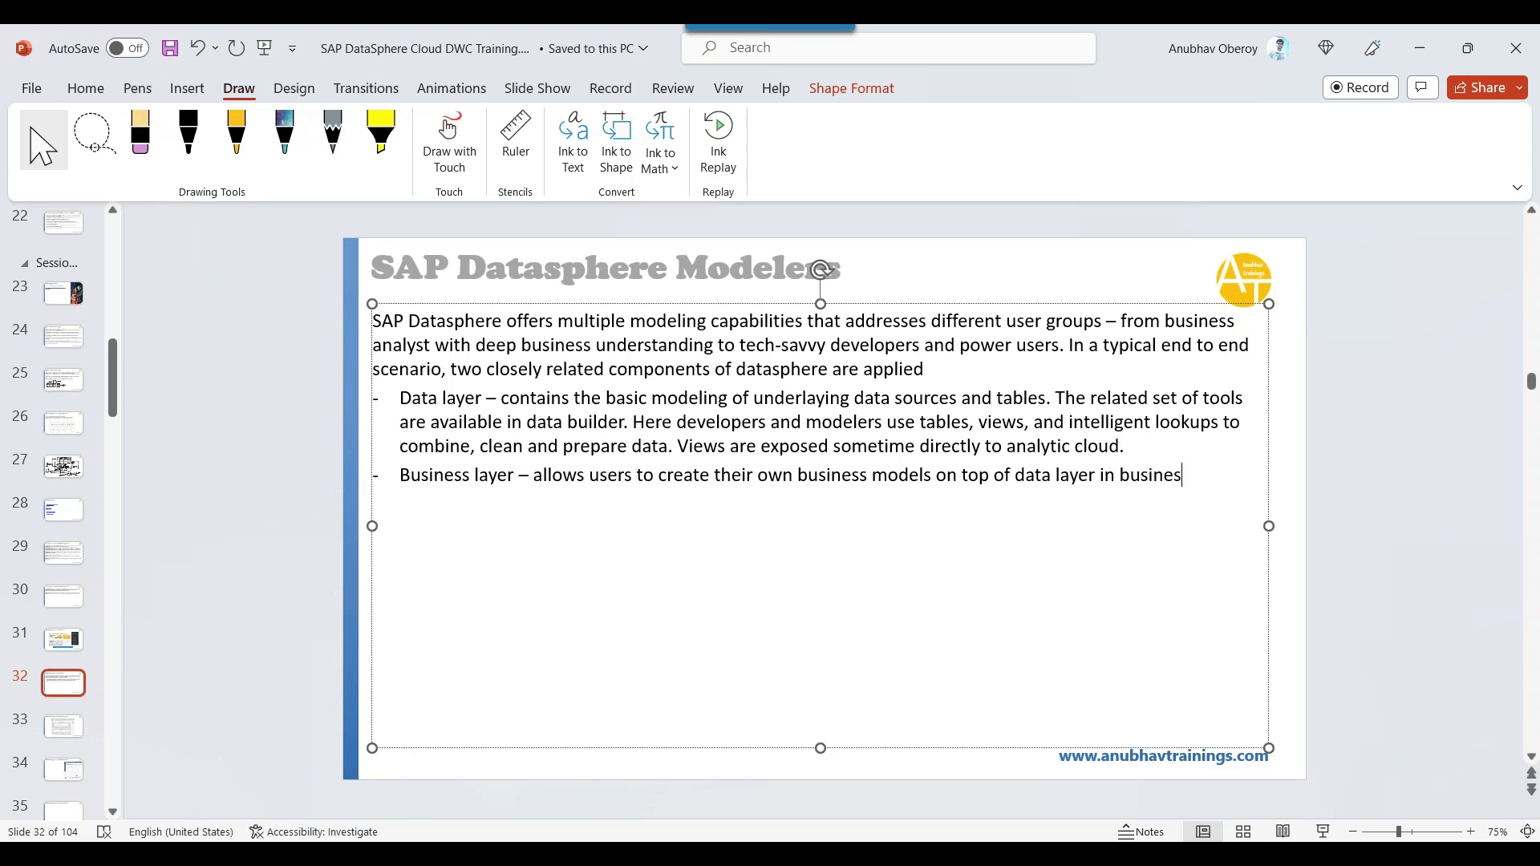
pyautogui.write('s terms.')
# Note that the related tools are provided in the business builder, then begin a 'Data' sentence
pyautogui.write('Th')
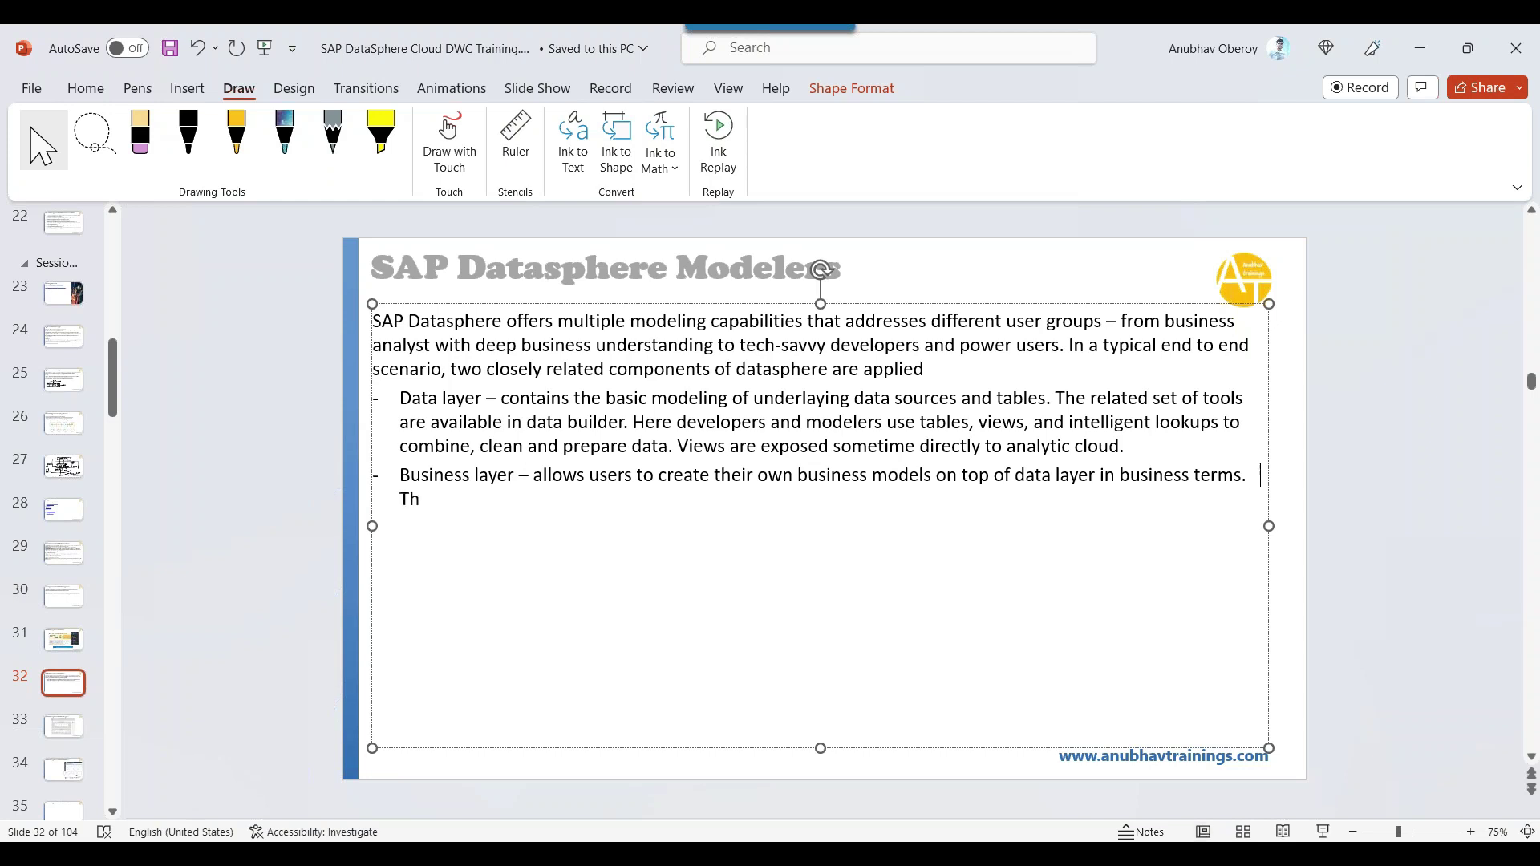
pyautogui.write('e related set')
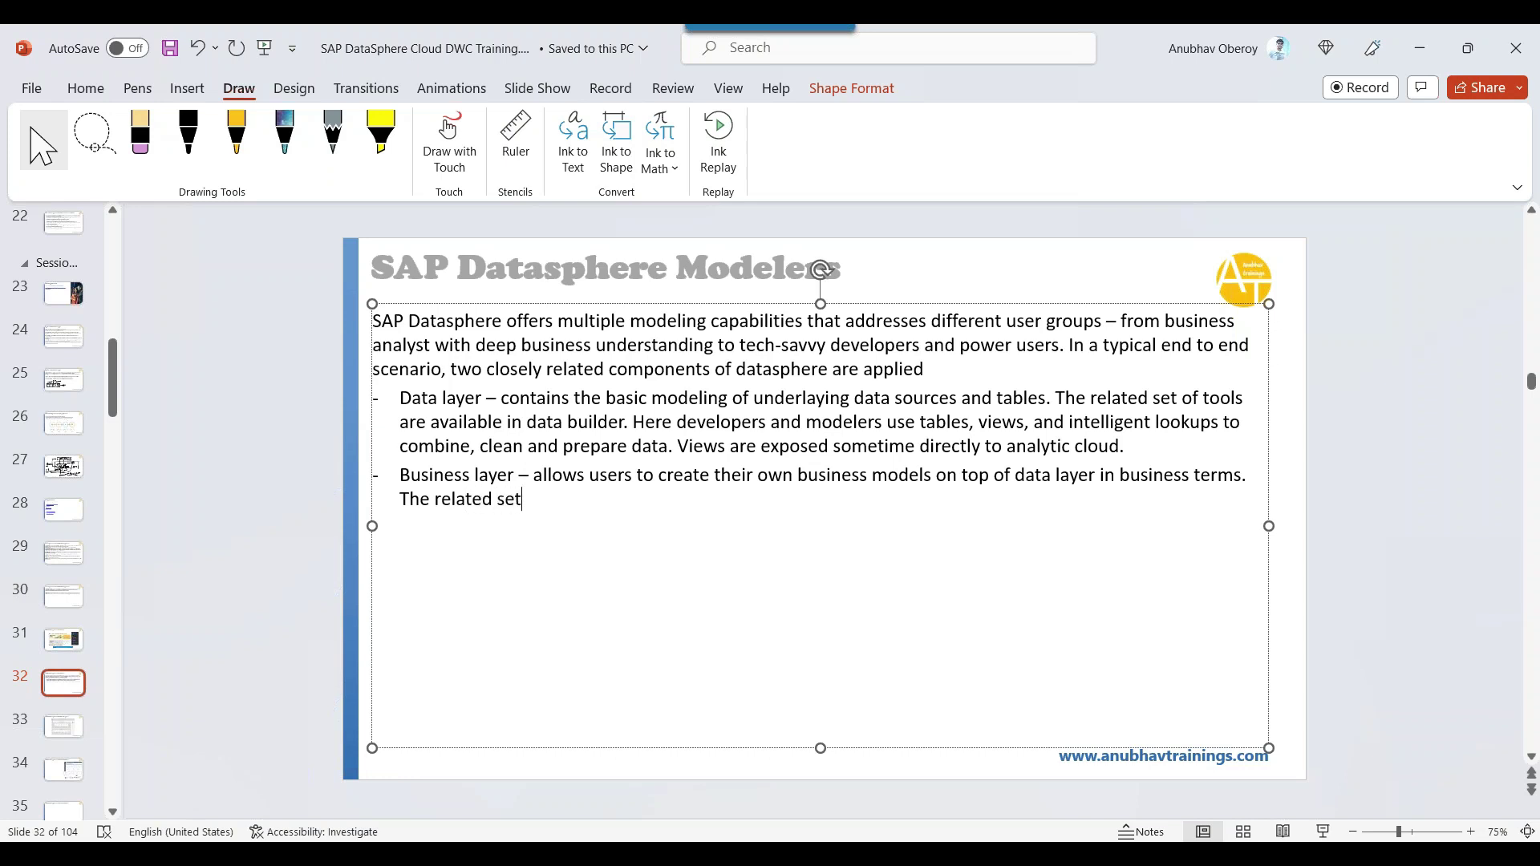
pyautogui.write(' of tools are provid')
pyautogui.press('BackSpace')
pyautogui.press('BackSpace')
pyautogui.write('ide')
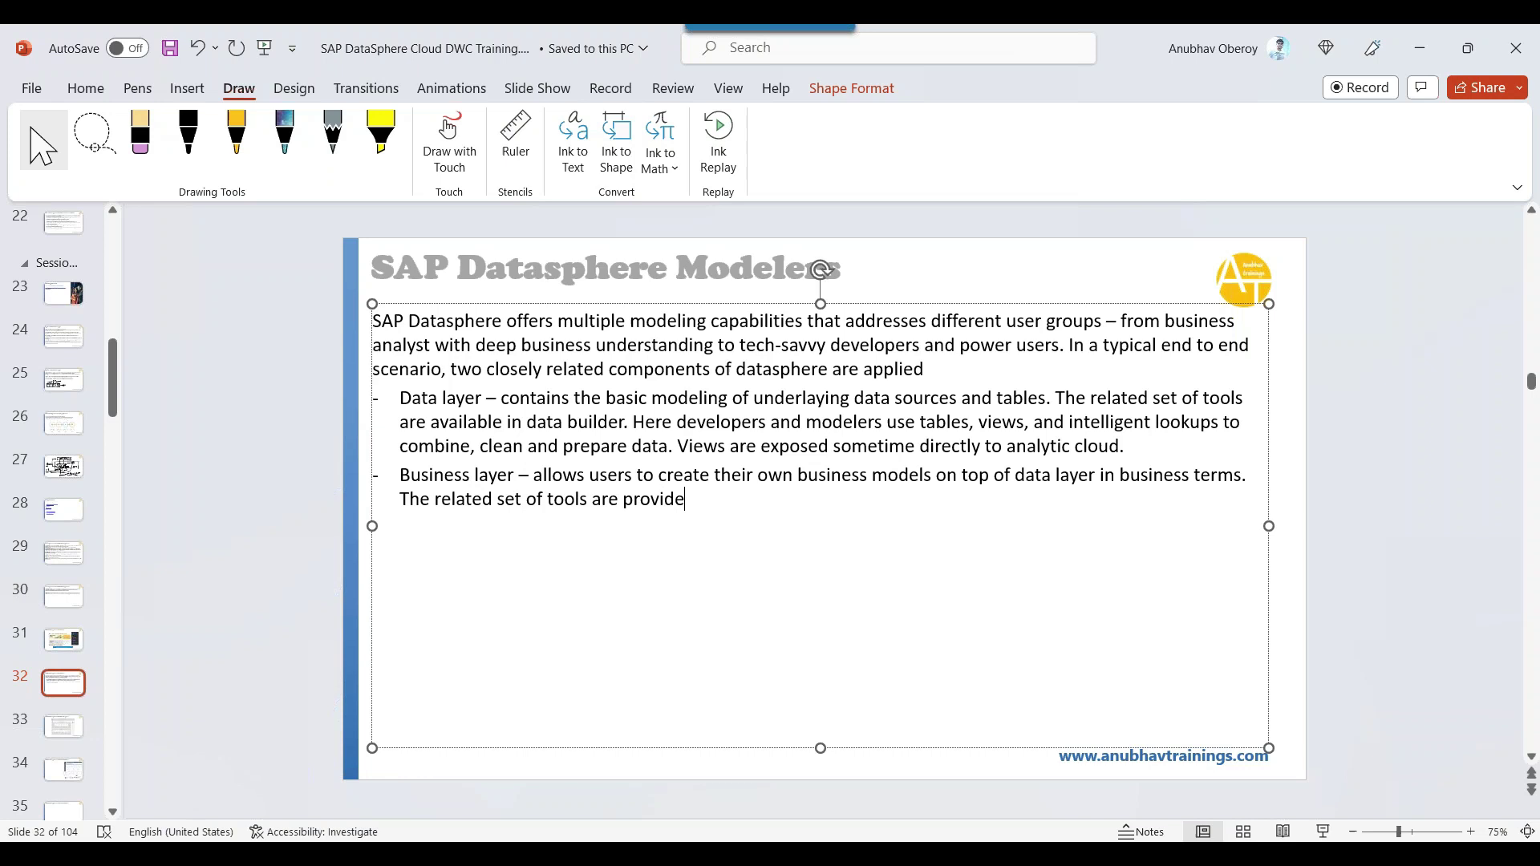
pyautogui.write('d in the business layer')
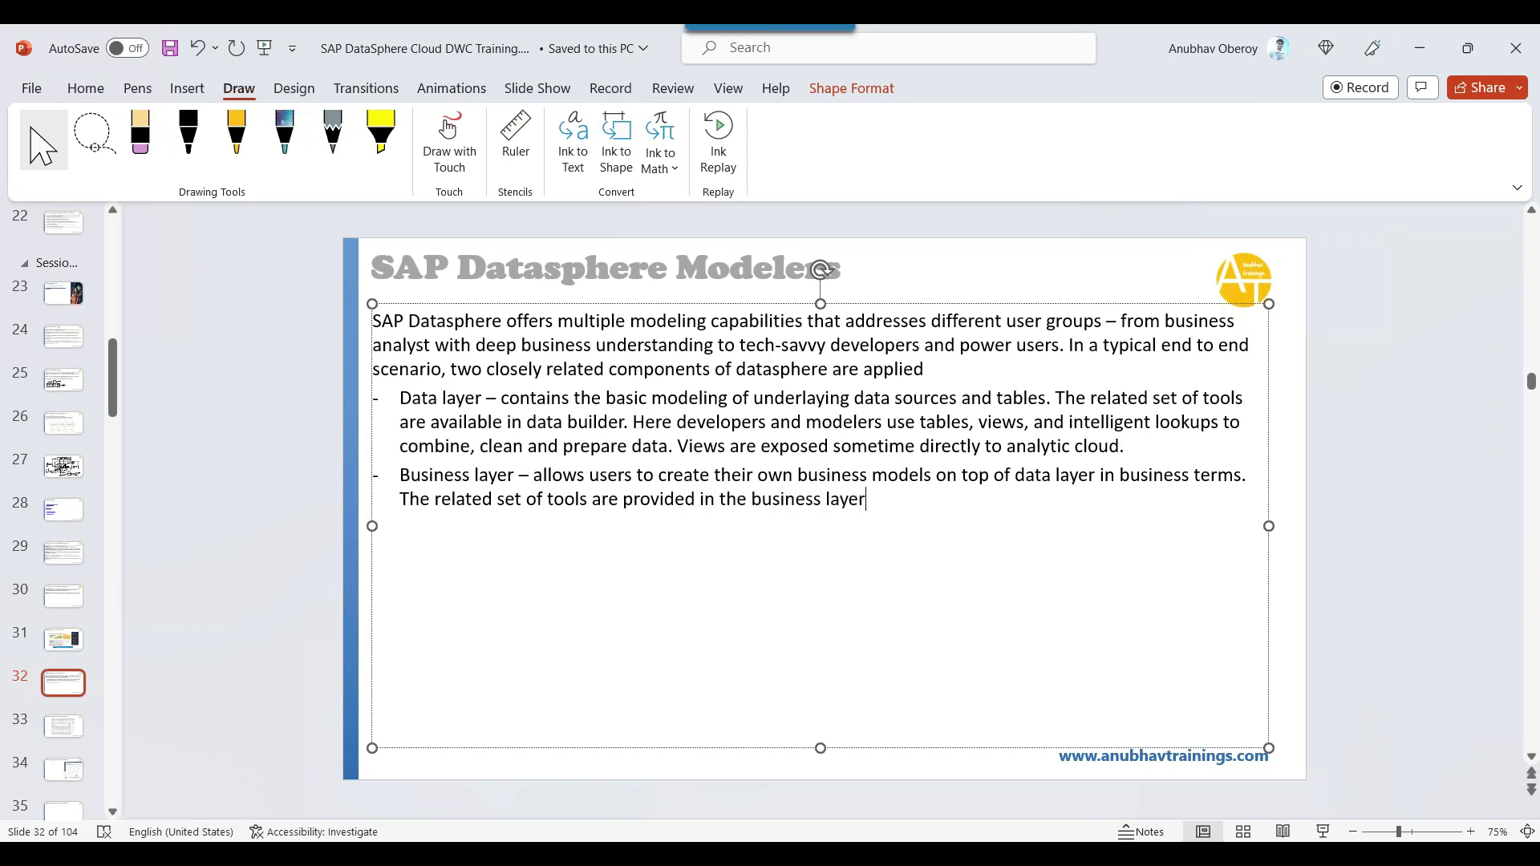
pyautogui.write(' sec')
pyautogui.press('BackSpace')
pyautogui.press('BackSpace')
pyautogui.press('BackSpace')
pyautogui.press('BackSpace')
pyautogui.press('BackSpace')
pyautogui.press('BackSpace')
pyautogui.press('BackSpace')
pyautogui.press('BackSpace')
pyautogui.press('BackSpace')
pyautogui.write('builder.')
pyautogui.write('Data')
# Explain that tables and views are consumed in business builder to calculate KPIs, aggregate data and refine artefacts
pyautogui.write('builder objects l')
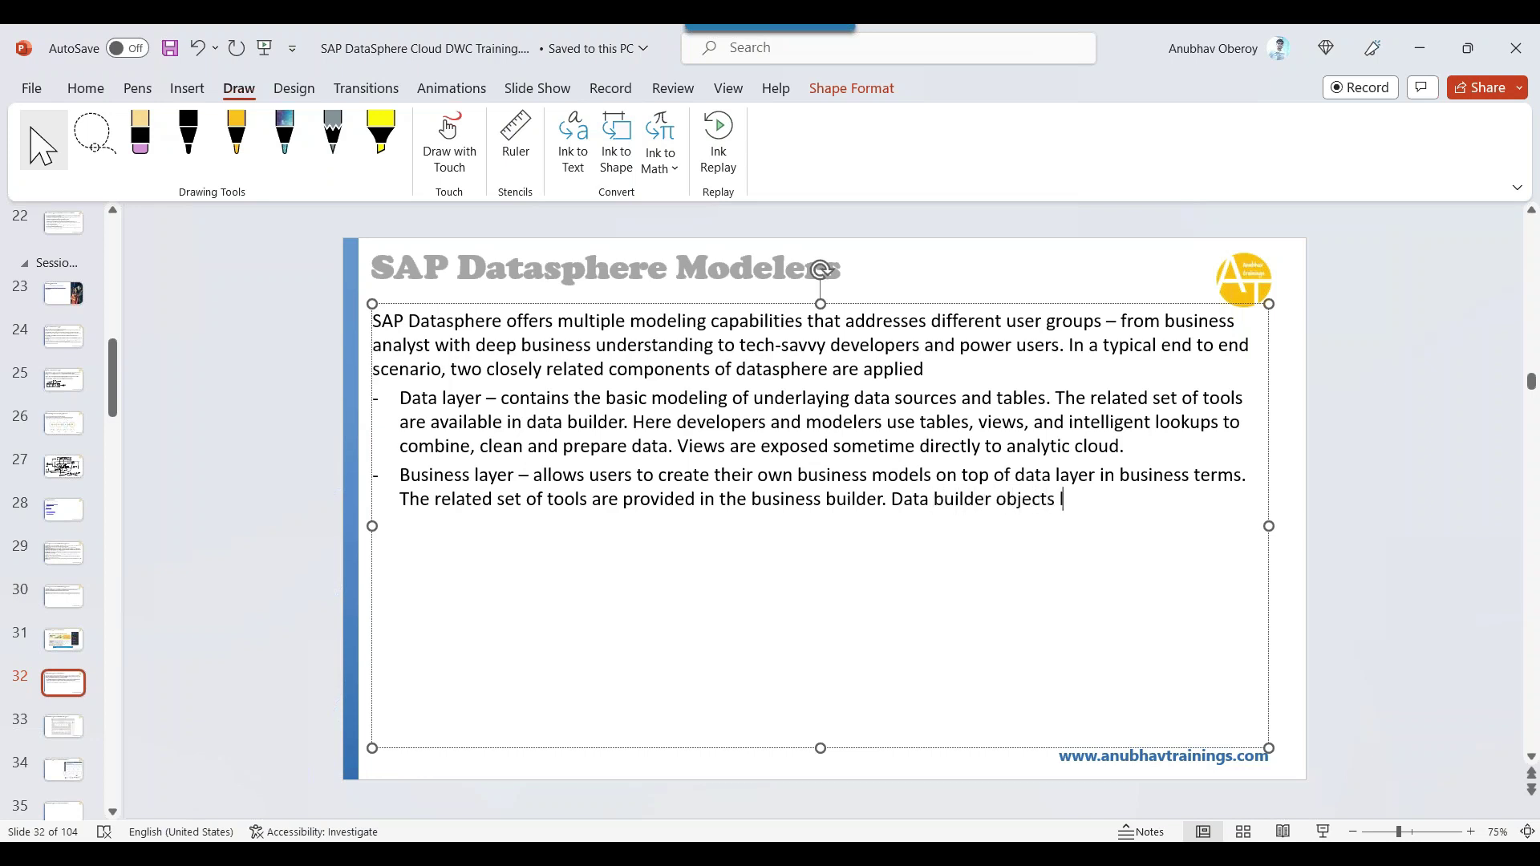
pyautogui.write('ike table, views are co')
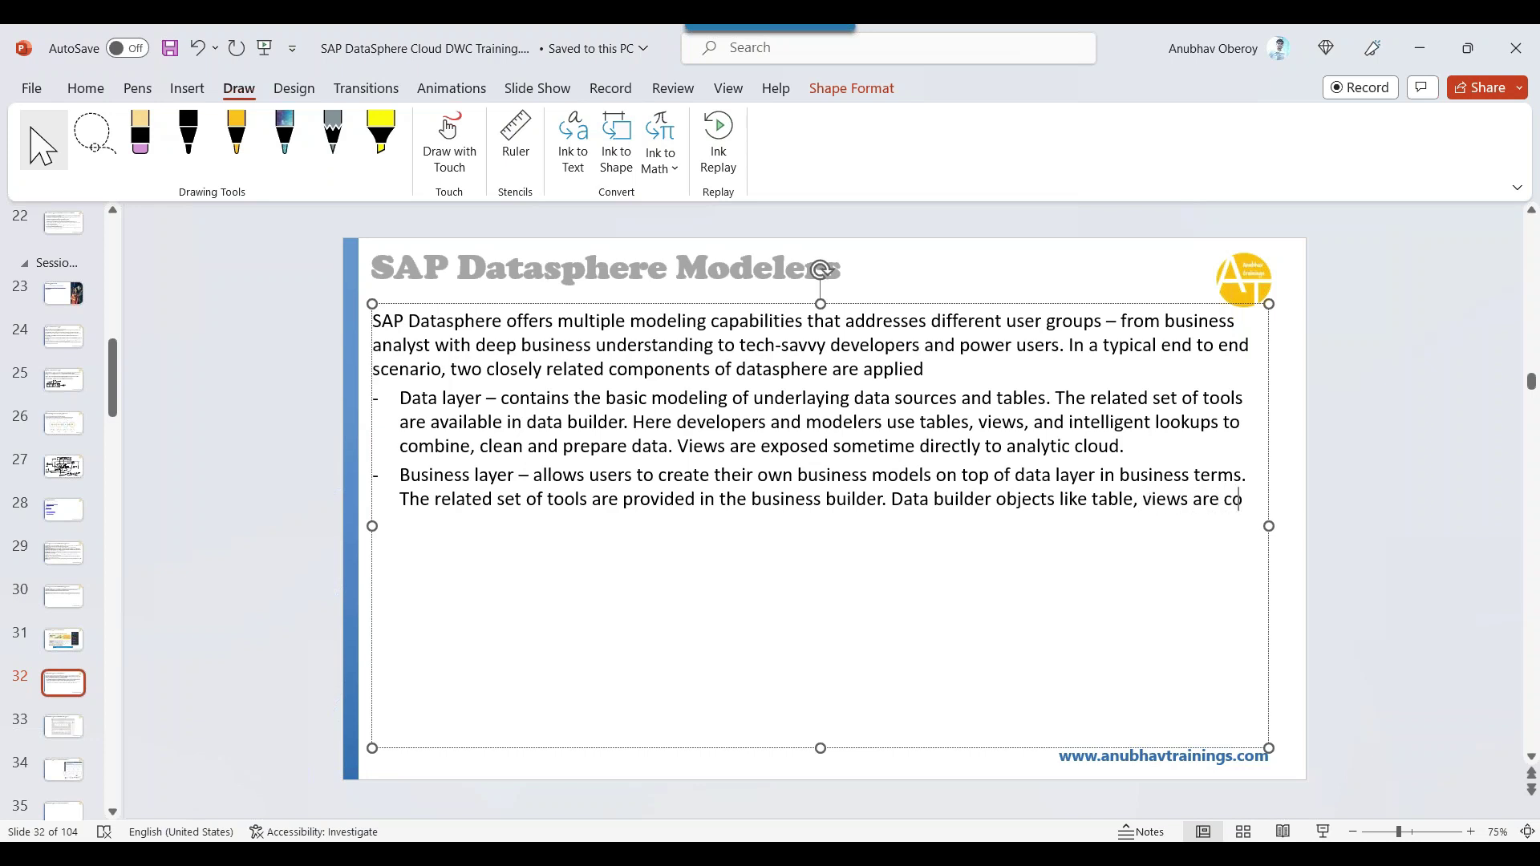
pyautogui.write('nsumed in the busui')
pyautogui.press('BackSpace')
pyautogui.press('BackSpace')
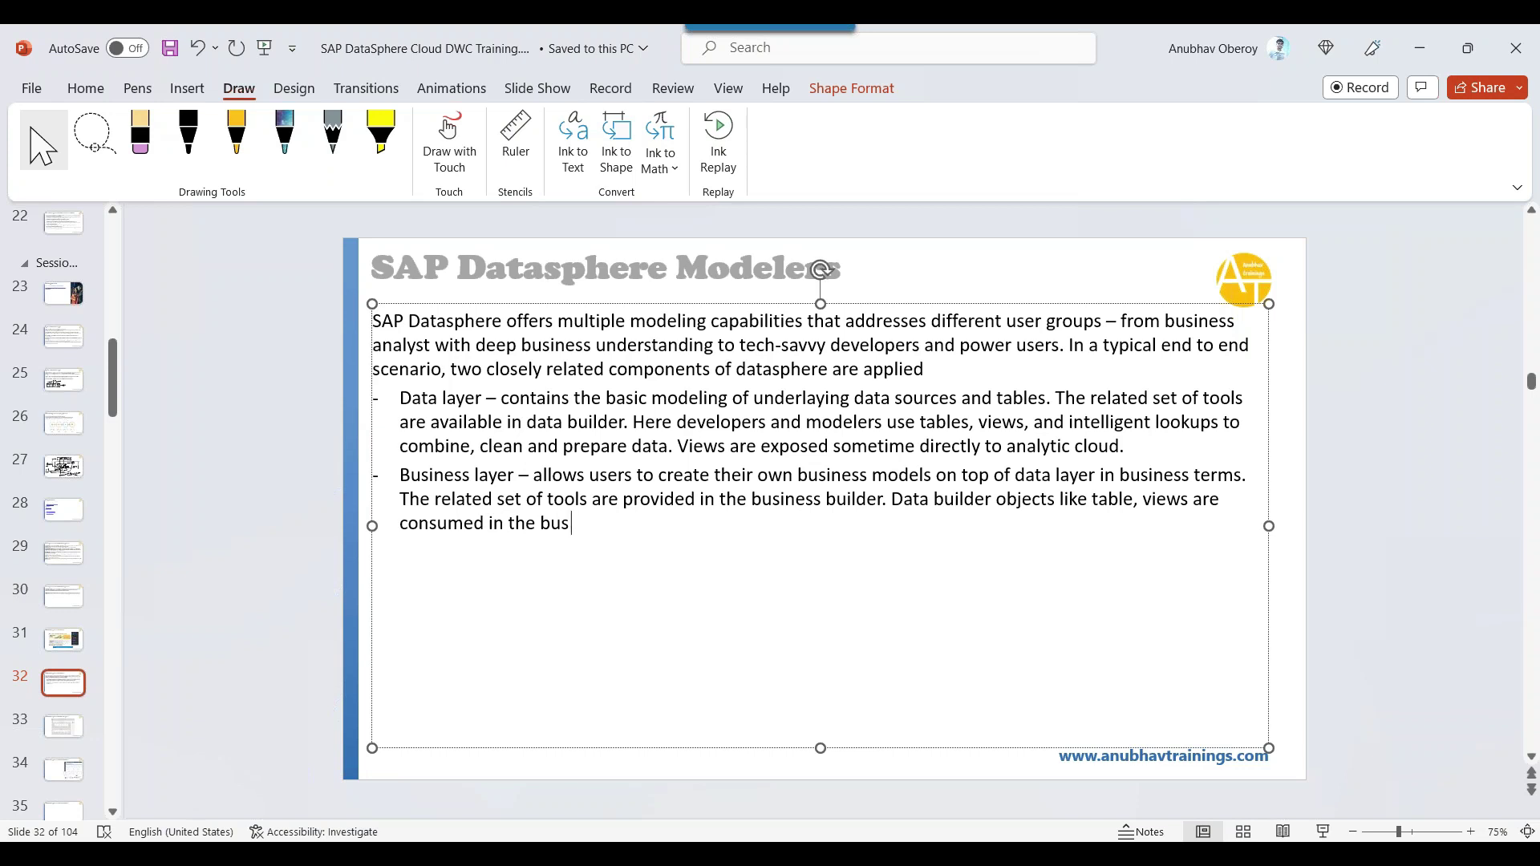
pyautogui.write('iness build')
pyautogui.press('BackSpace')
pyautogui.press('BackSpace')
pyautogui.write('ilder from consumer poii')
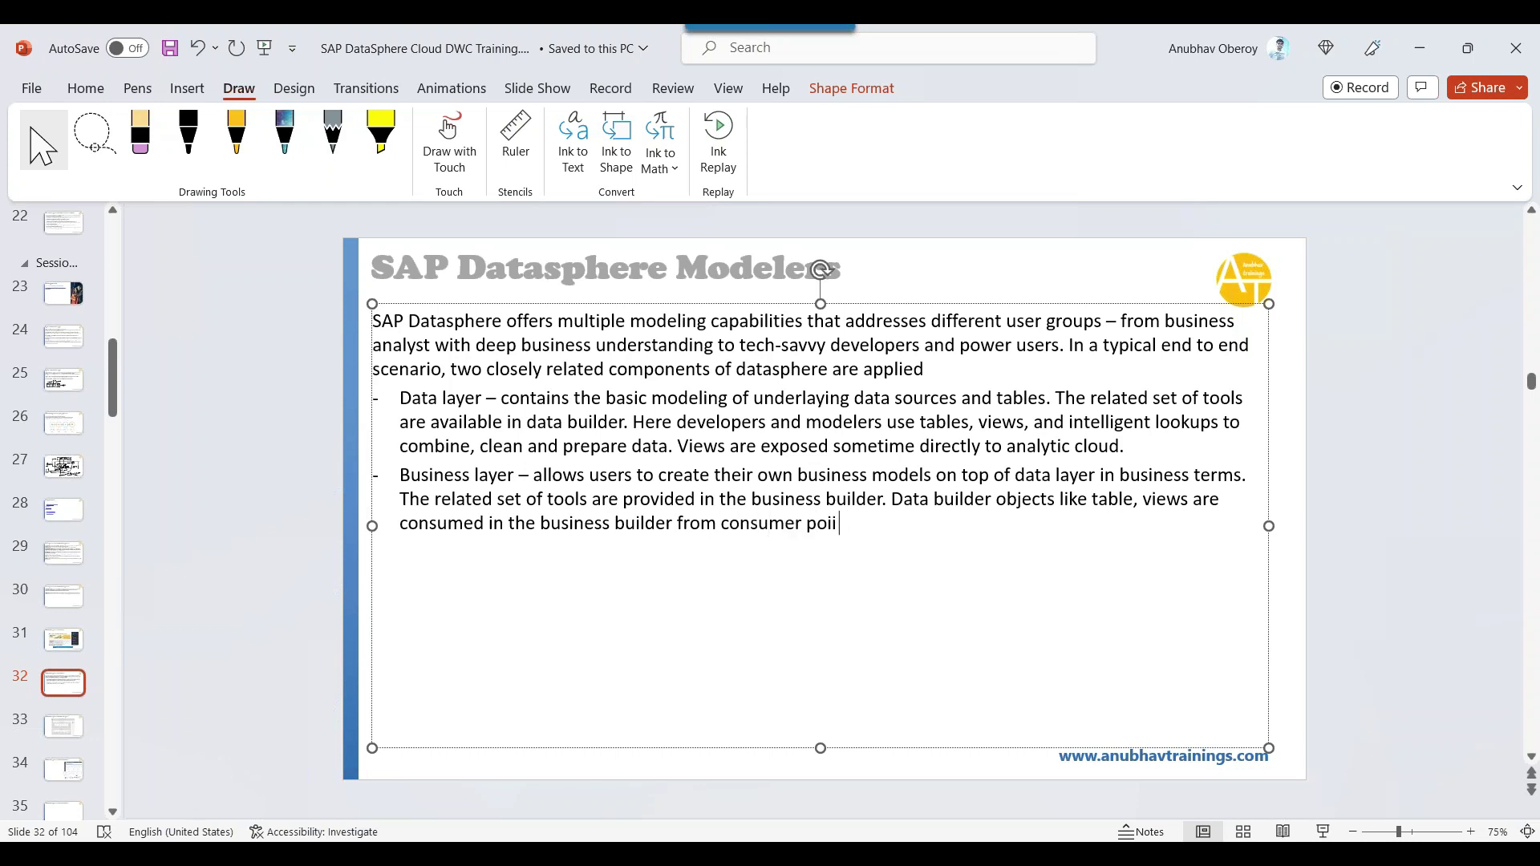
pyautogui.press('BackSpace')
pyautogui.write('nt of view to calculate KPIs, ')
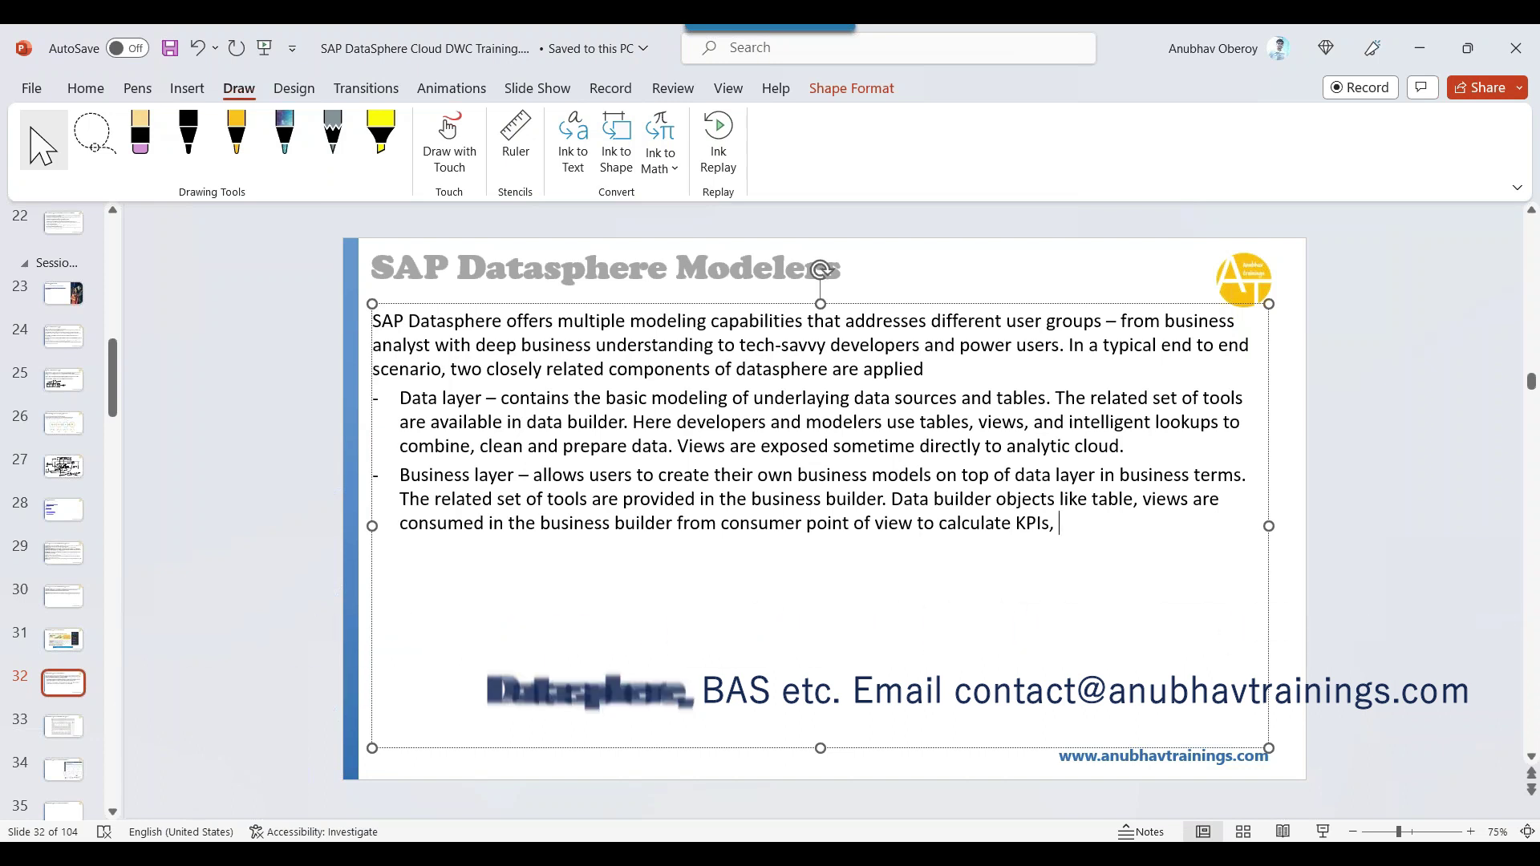
pyautogui.write('aggregate dat')
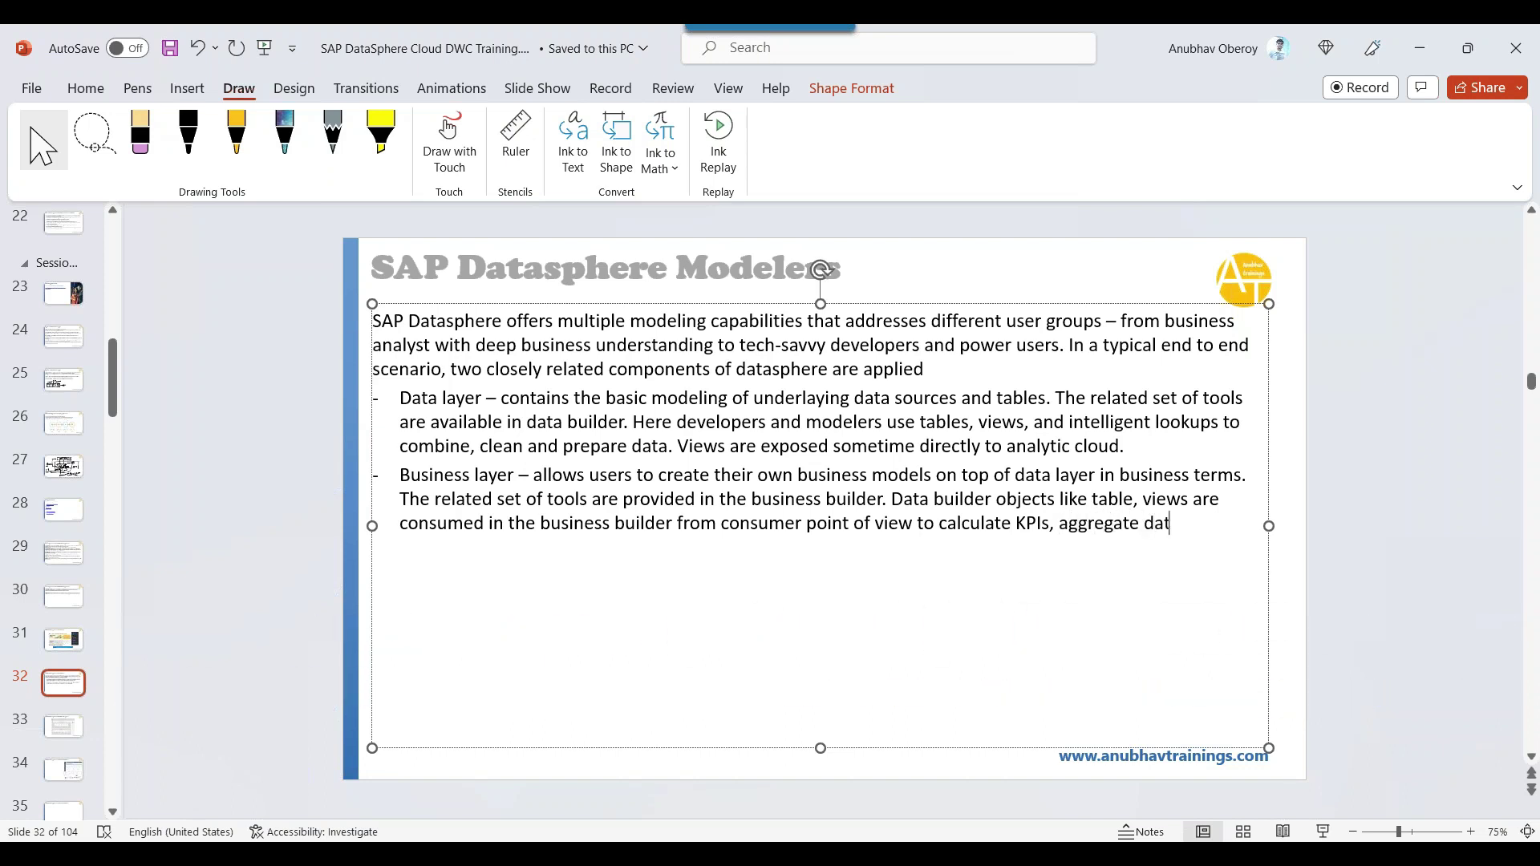
pyautogui.write('a, create fina')
pyautogui.write('l results fo')
pyautogui.write('r con')
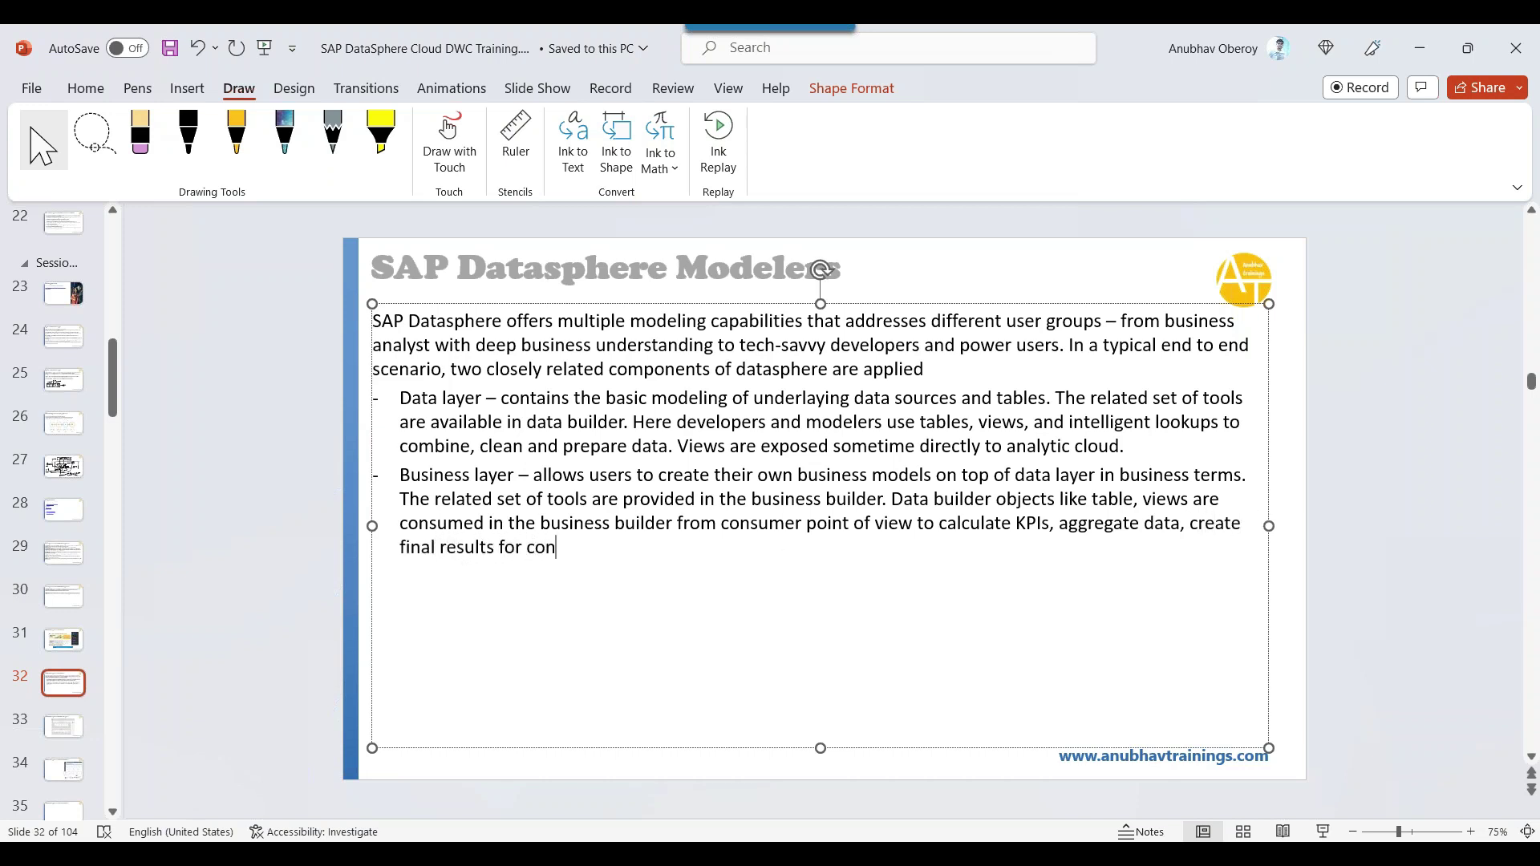
pyautogui.write('sumption tools. They com')
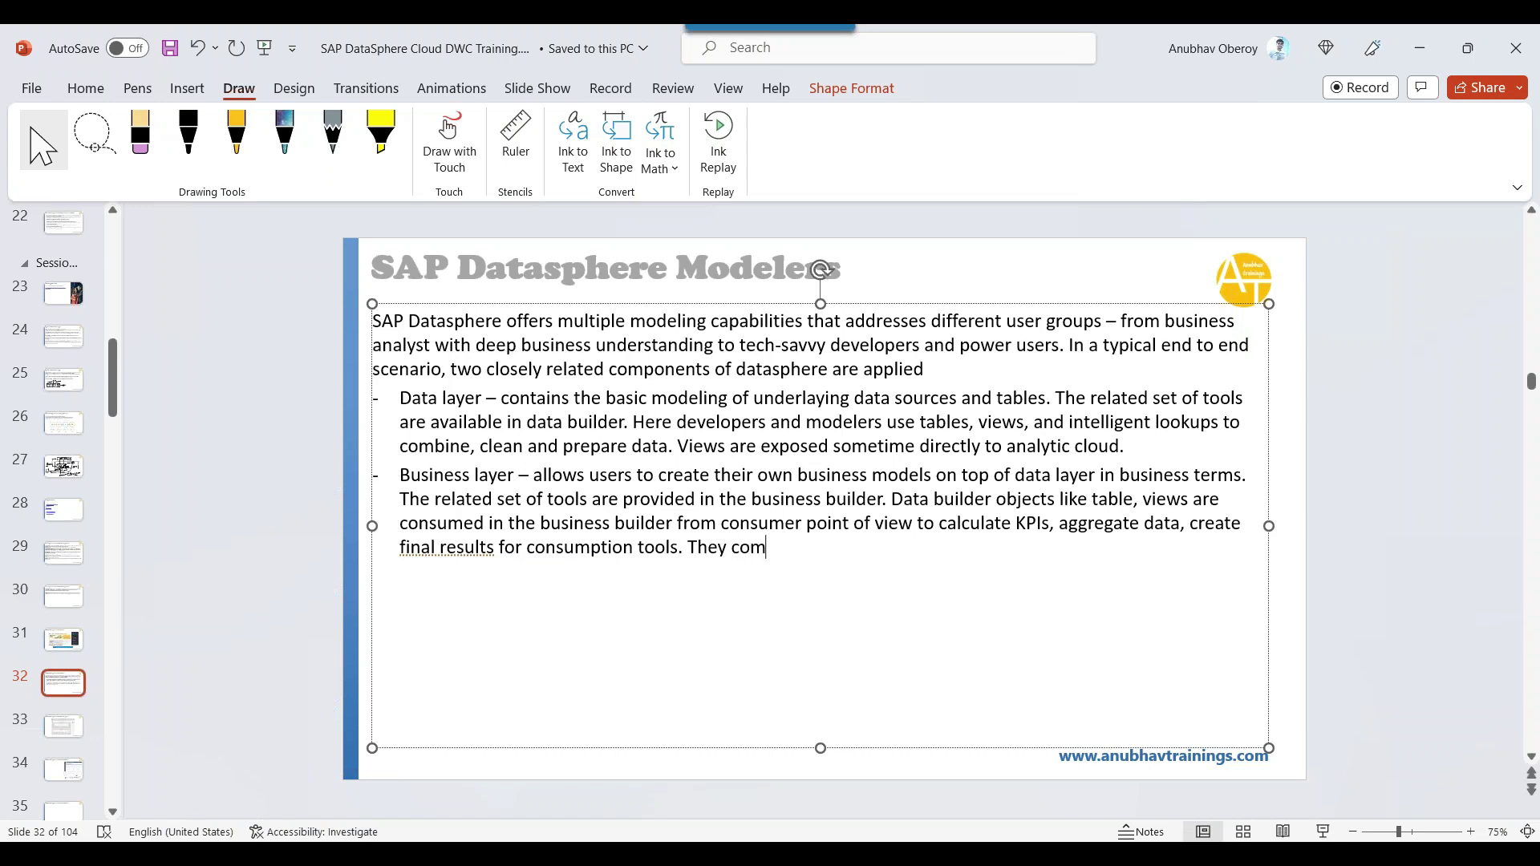
pyautogui.write('bine, rem')
pyautogui.press('BackSpace')
pyautogui.write('fine, enrich')
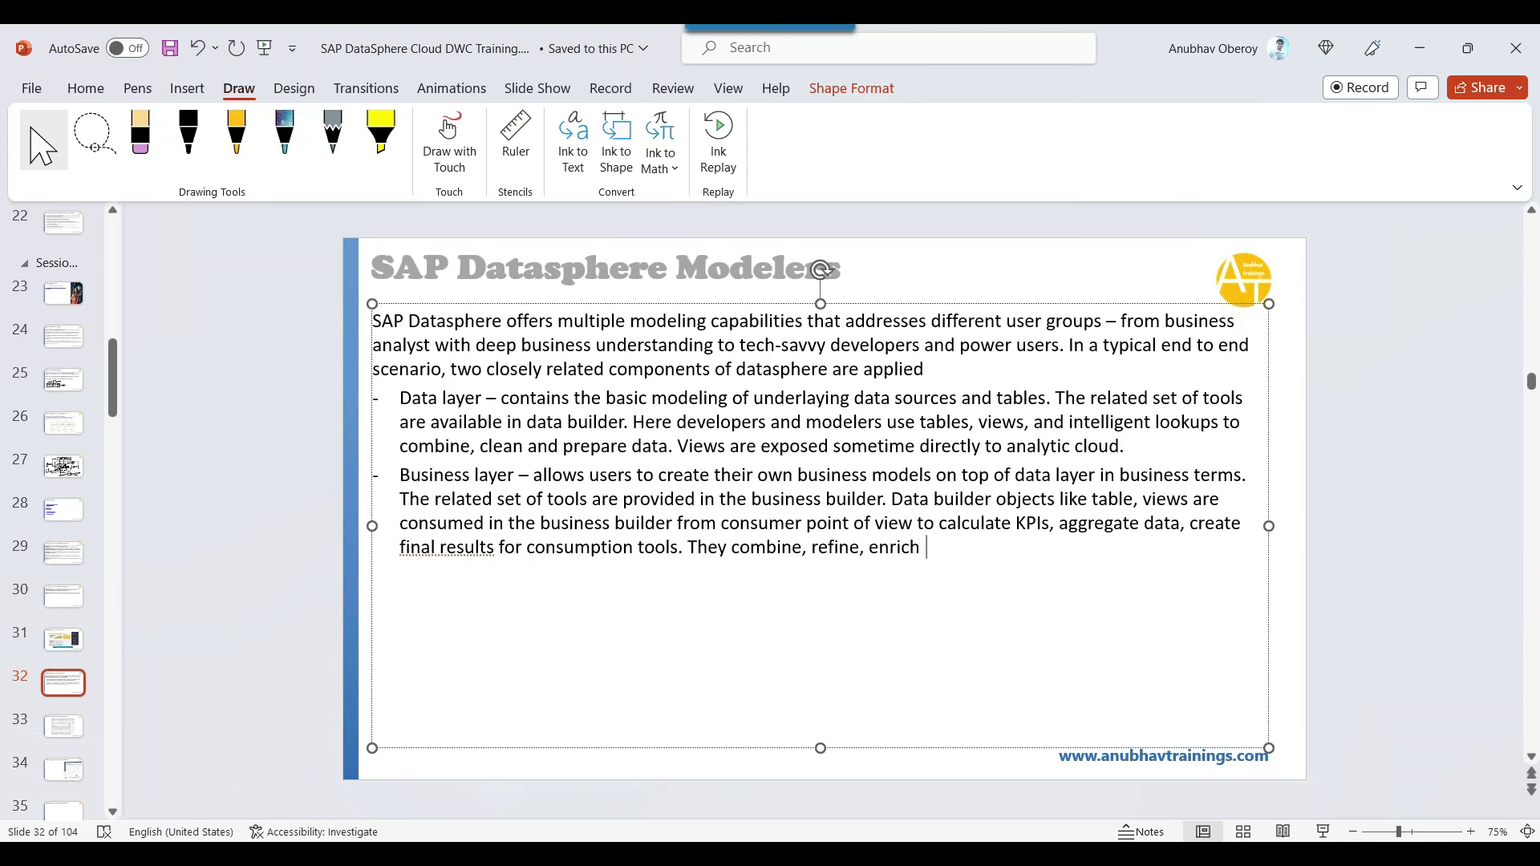
pyautogui.write(' the data builder ar')
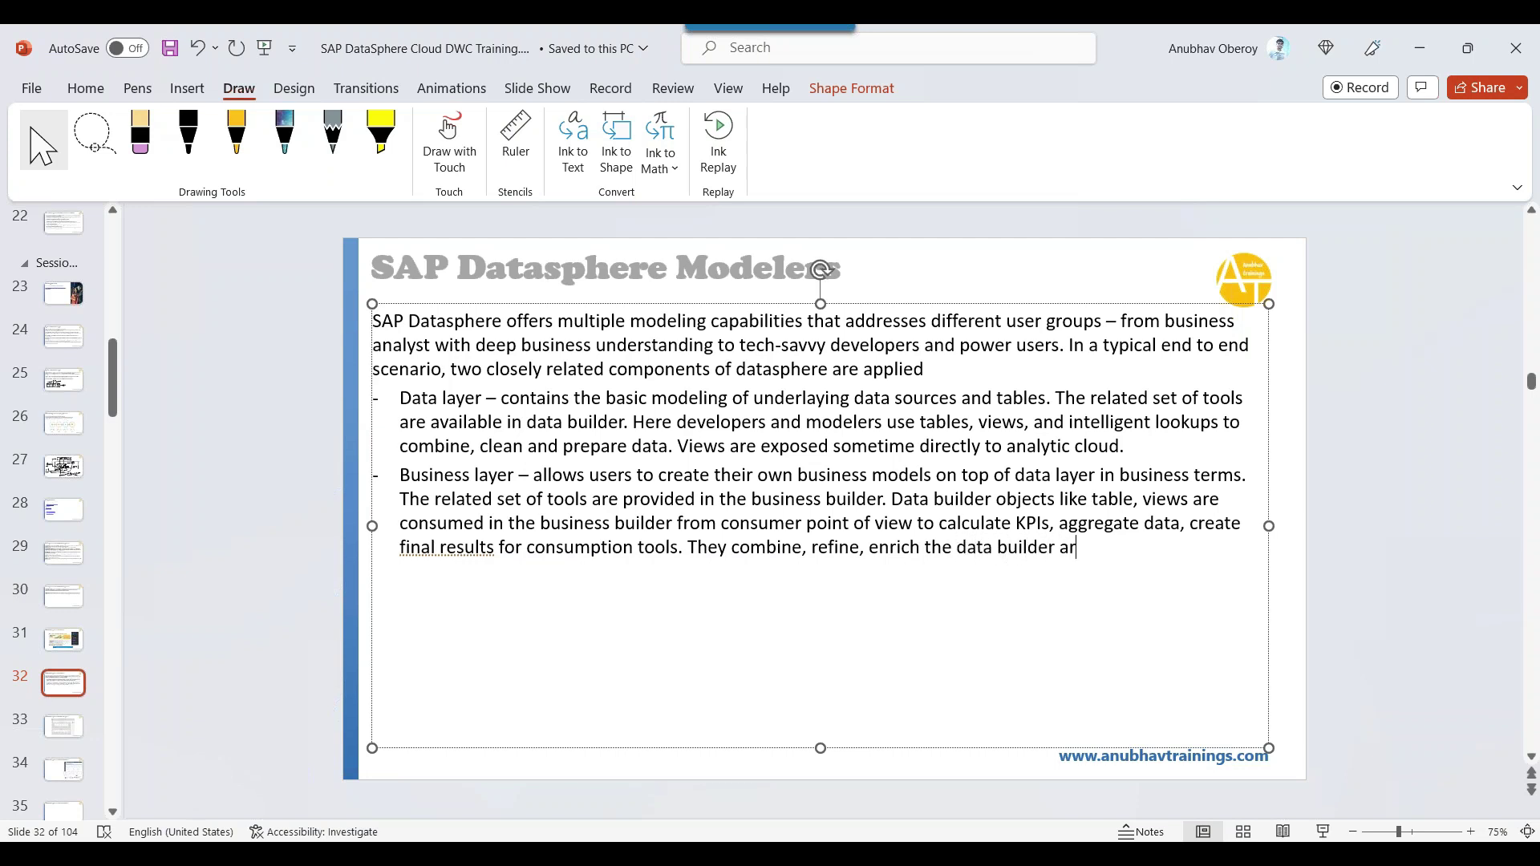
pyautogui.write('tefact')
pyautogui.write('s.')
# End with 'in more sematic approach.' and add semantic information before exposing focused objects to analytic cloud
pyautogui.write('in mor')
pyautogui.write('e sematic')
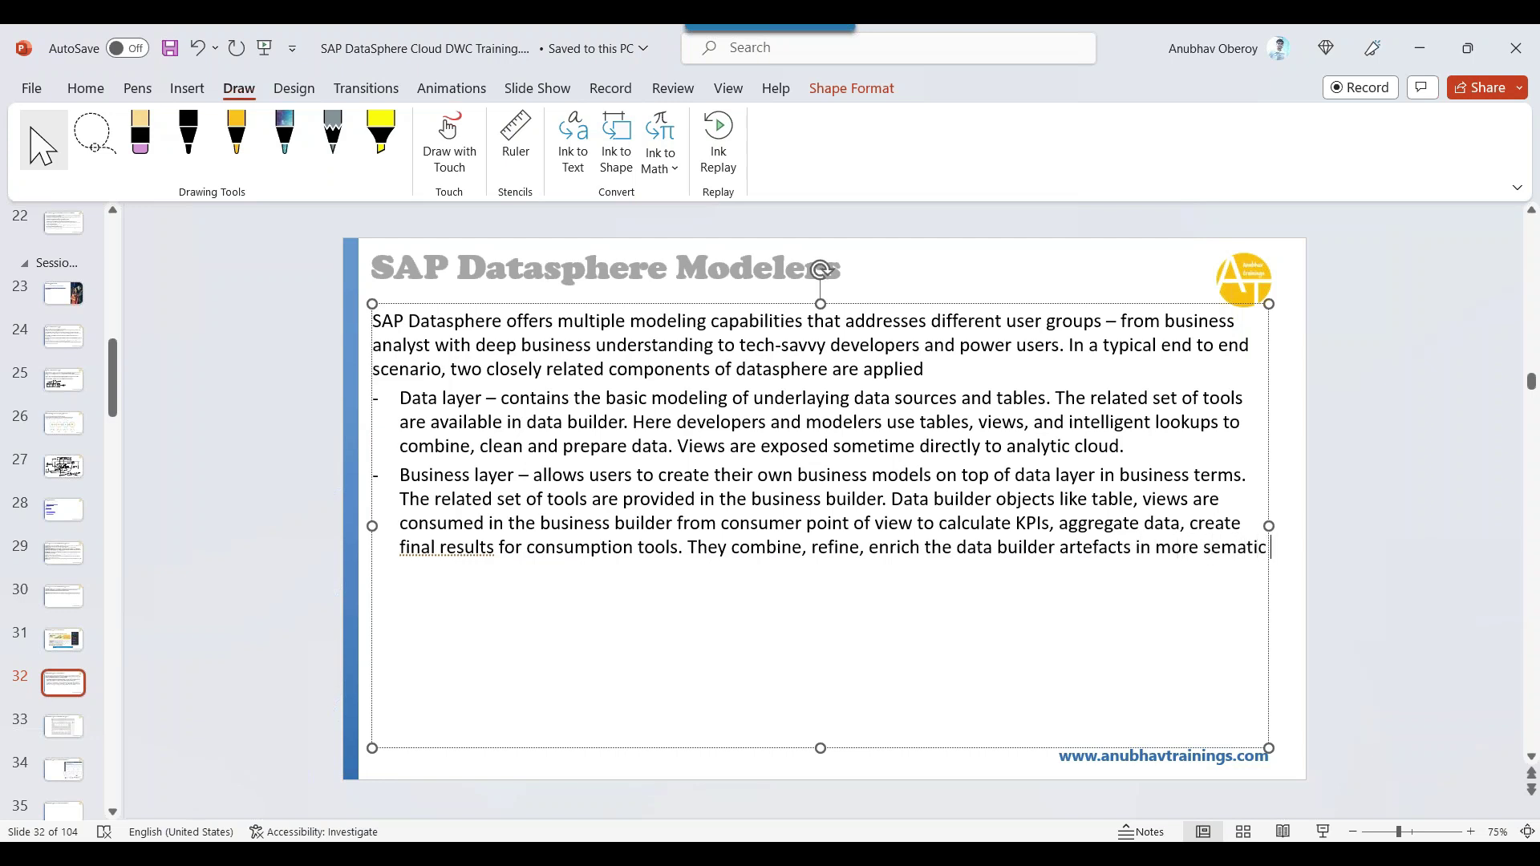
pyautogui.write(' appa')
pyautogui.press('BackSpace')
pyautogui.write('roach.')
pyautogui.write('W')
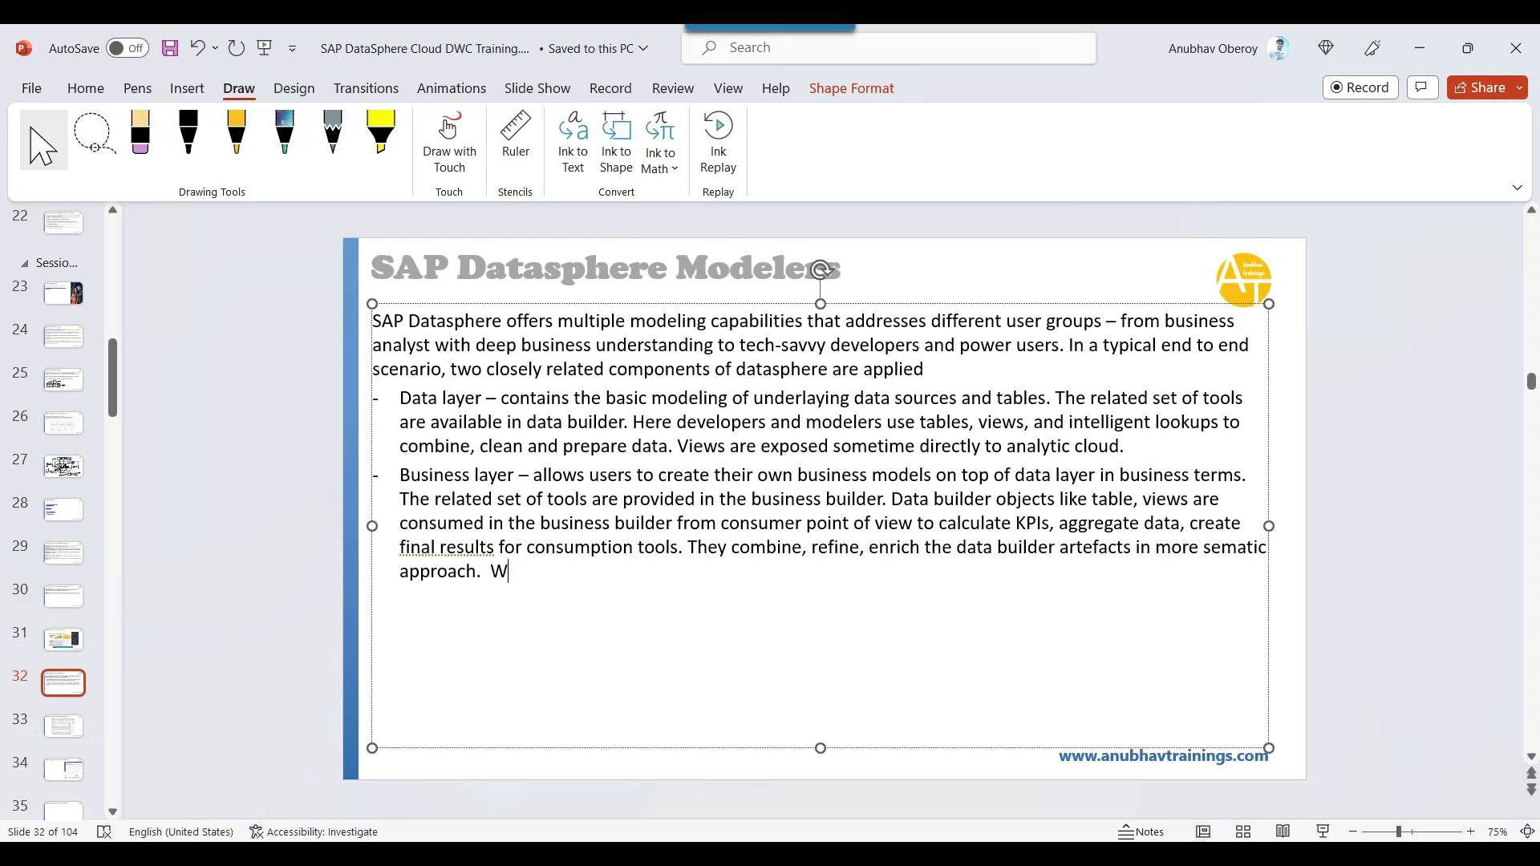
pyautogui.write('e can add semantic')
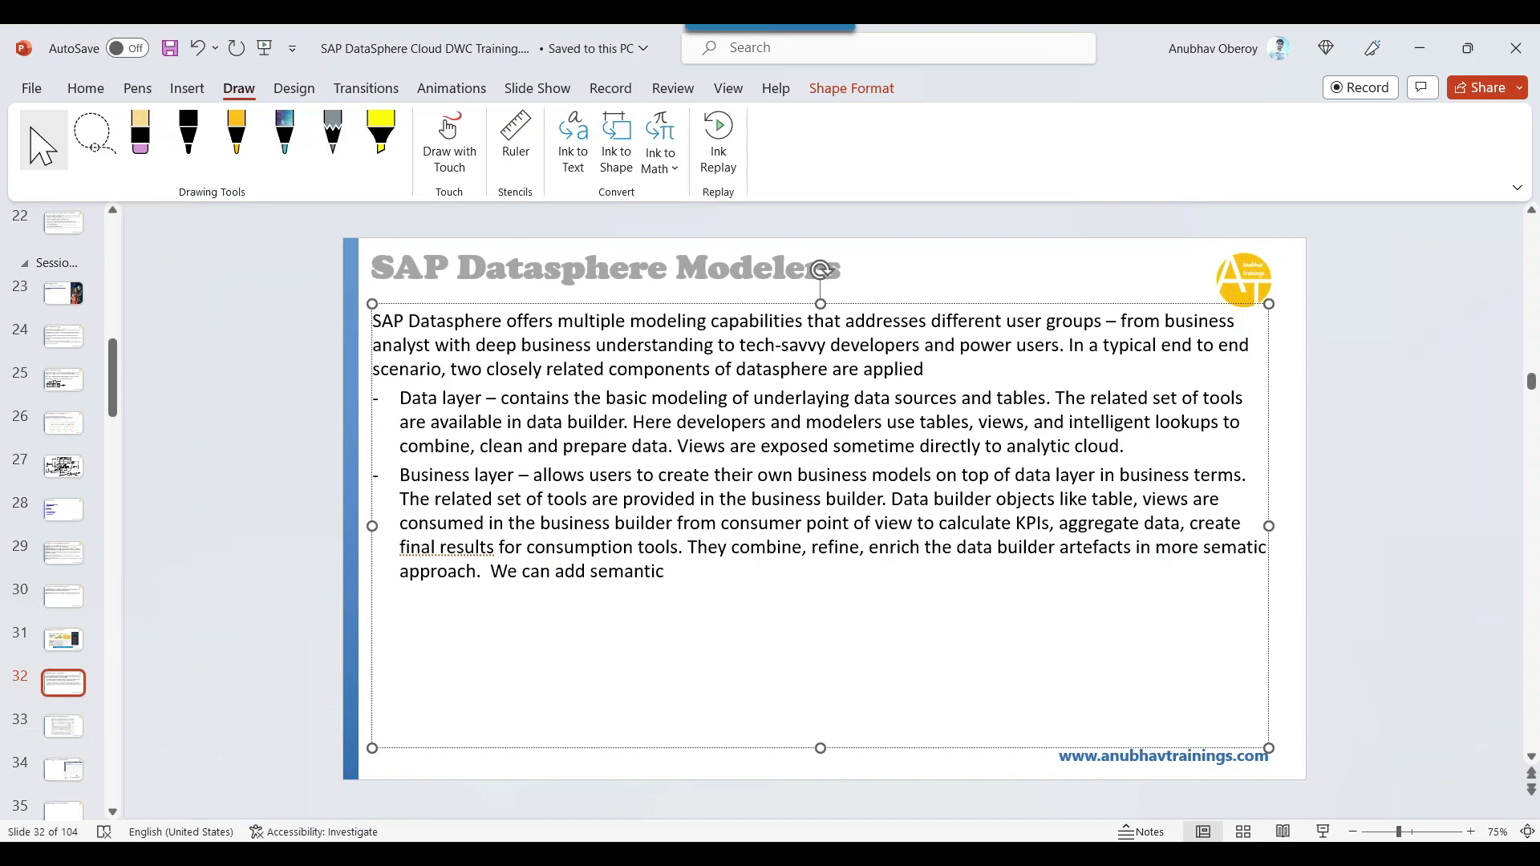
pyautogui.write(' information before expos')
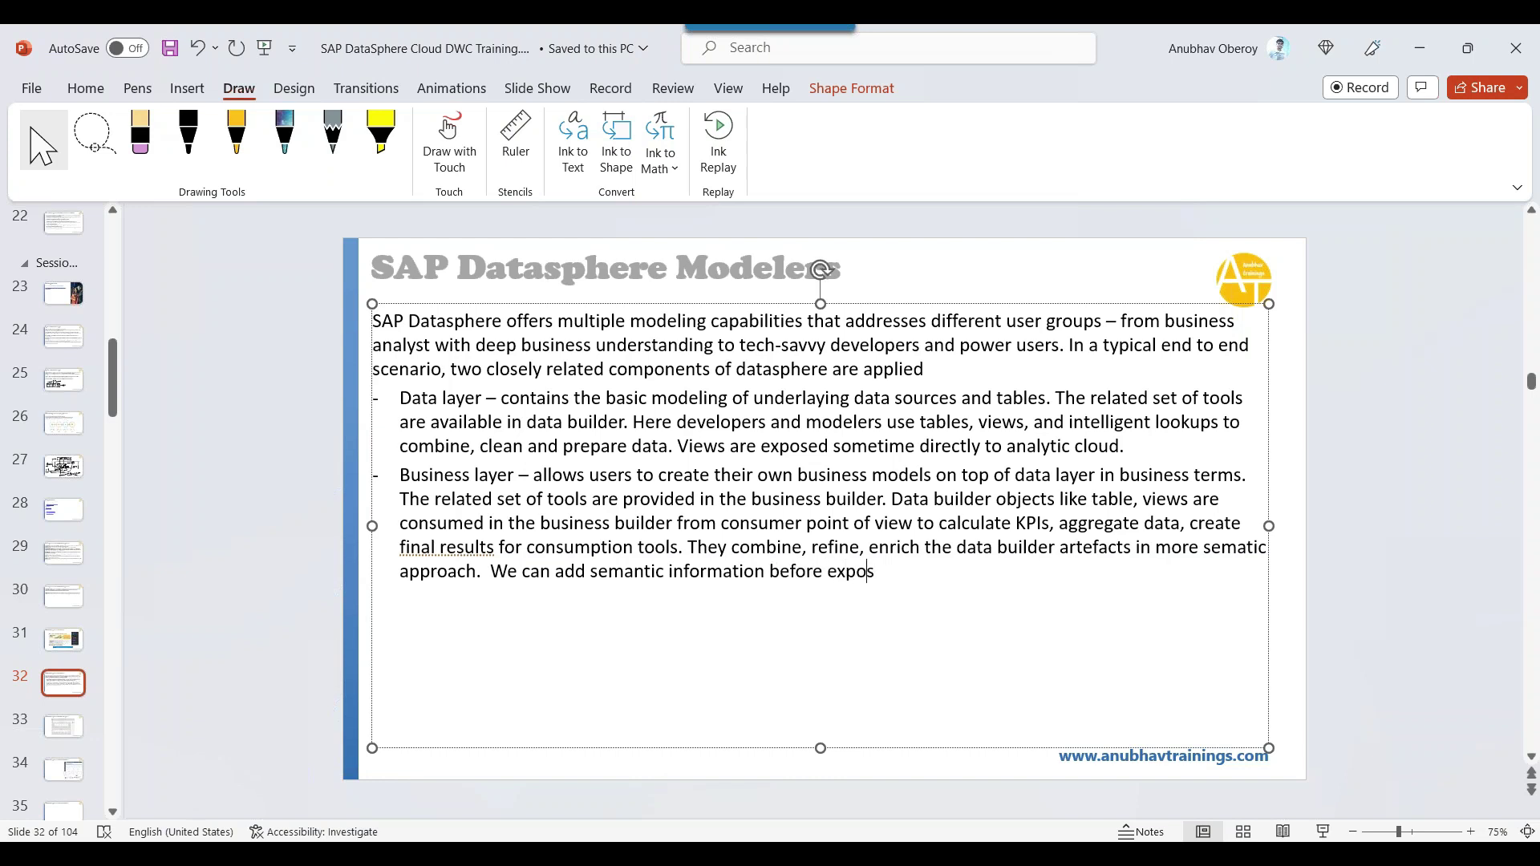
pyautogui.write('ing lightweight, tightly')
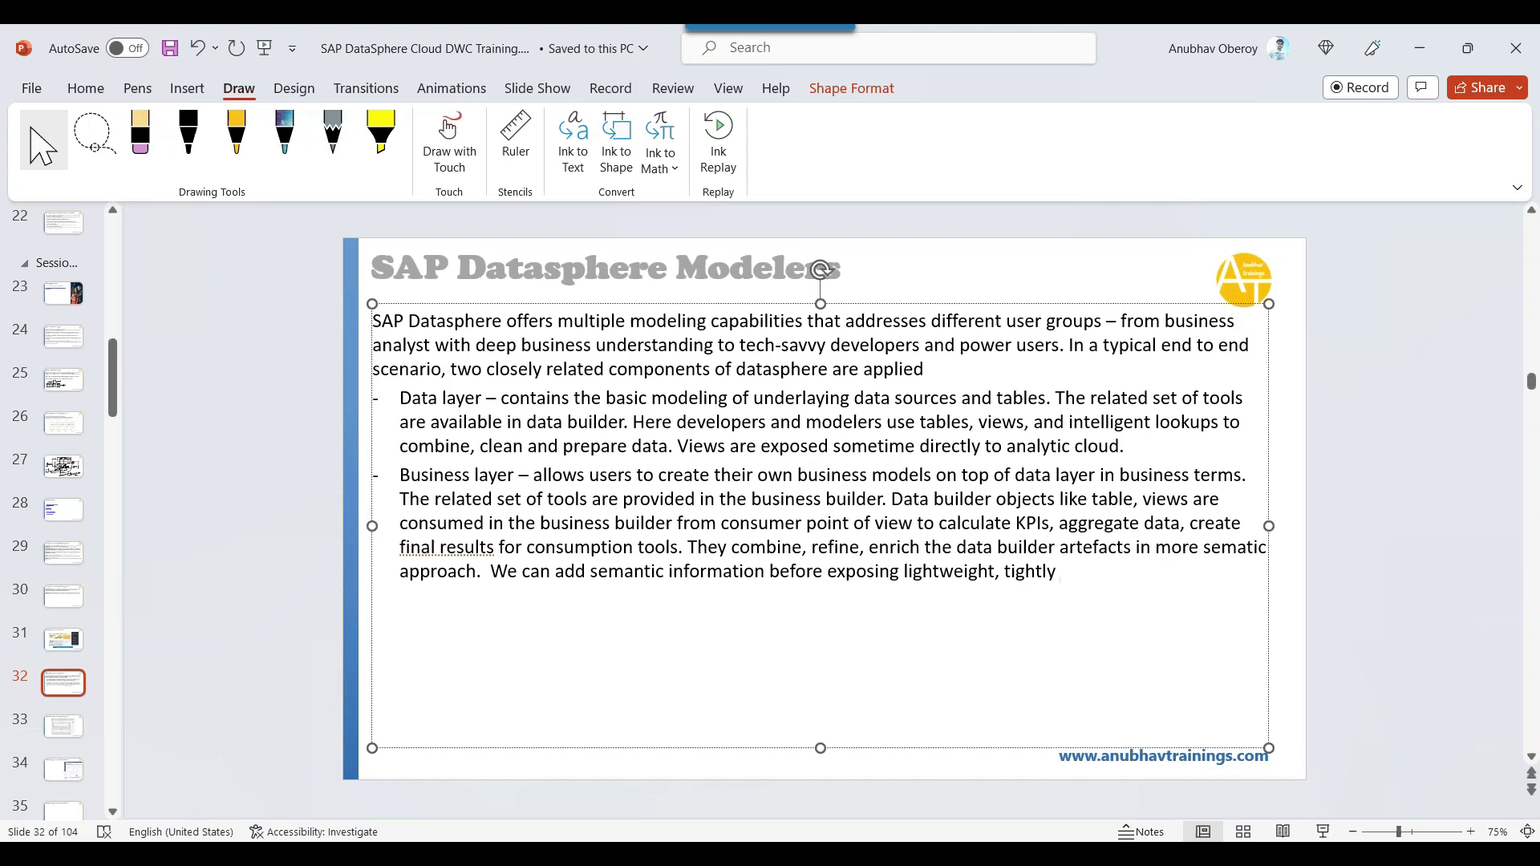
pyautogui.write(' focused objects for consumpt')
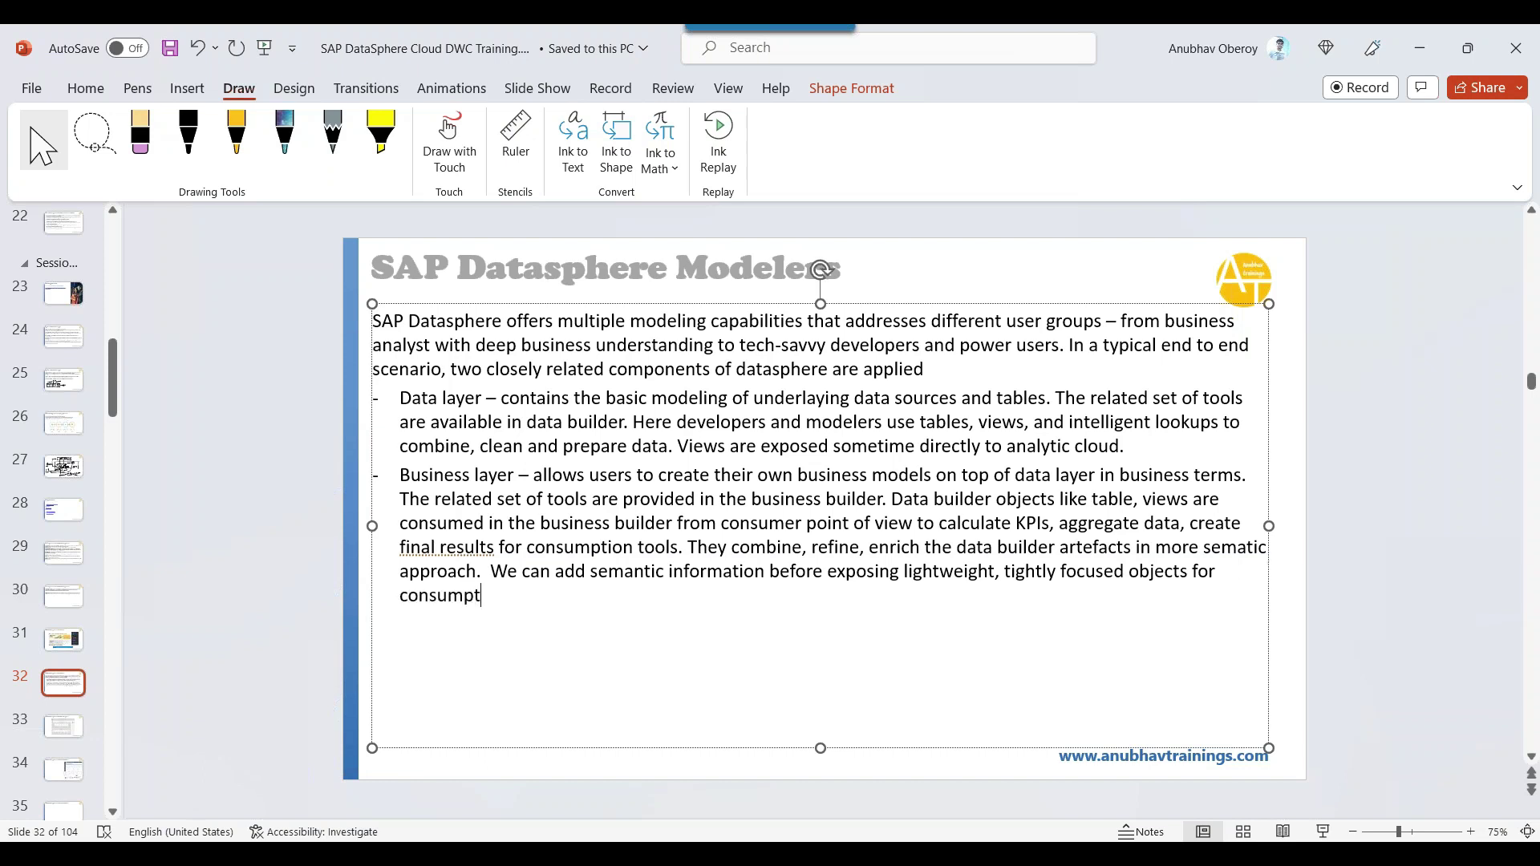
pyautogui.write('ion by analytic cloud.')
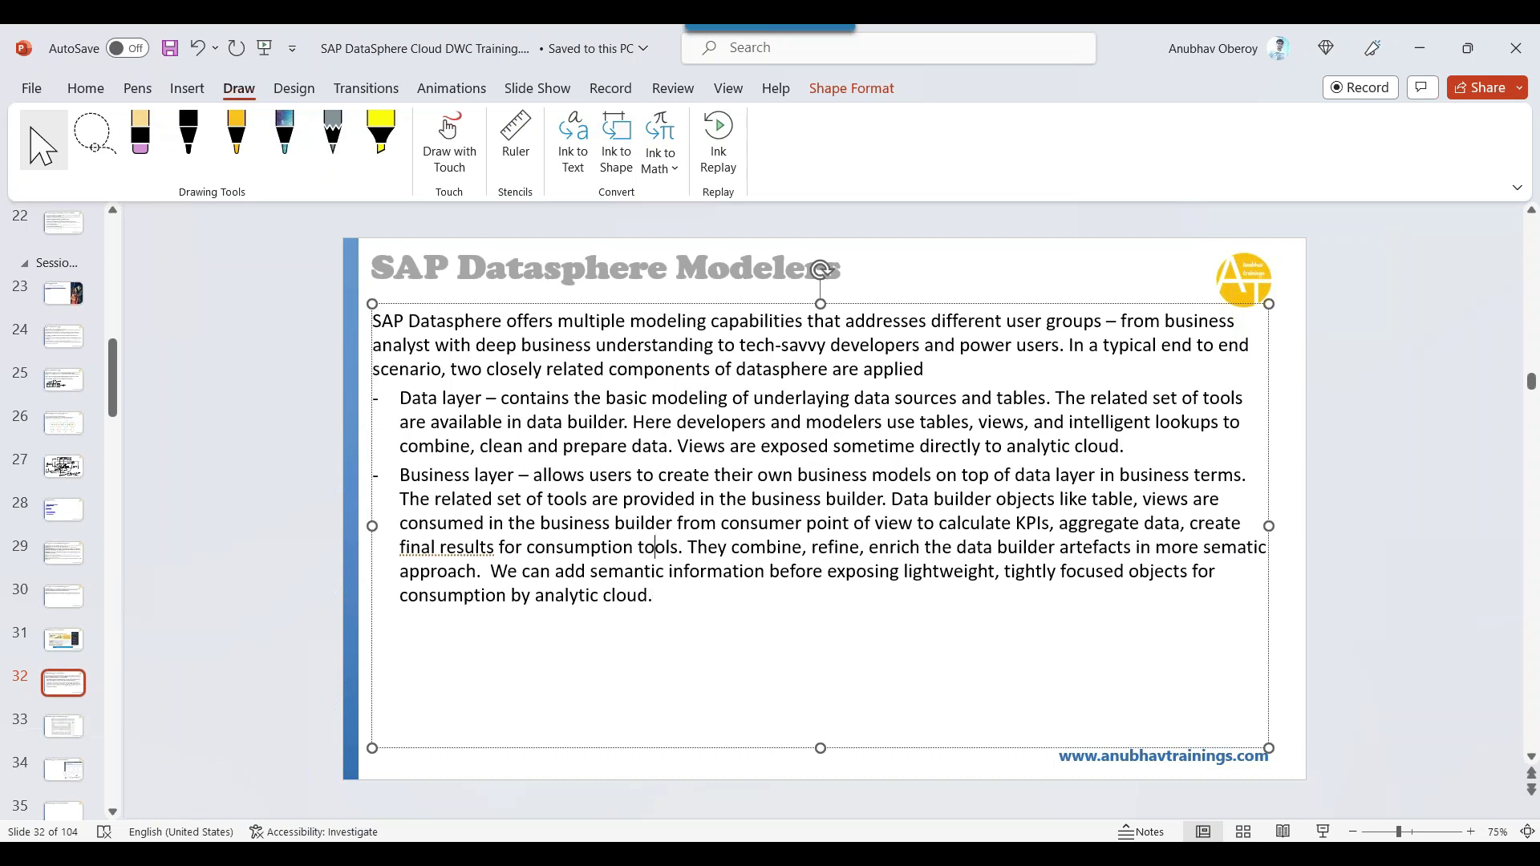
# Insert empty lines between the two bullets and above the Data layer bullet
pyautogui.press('Return')
pyautogui.click(400, 397)
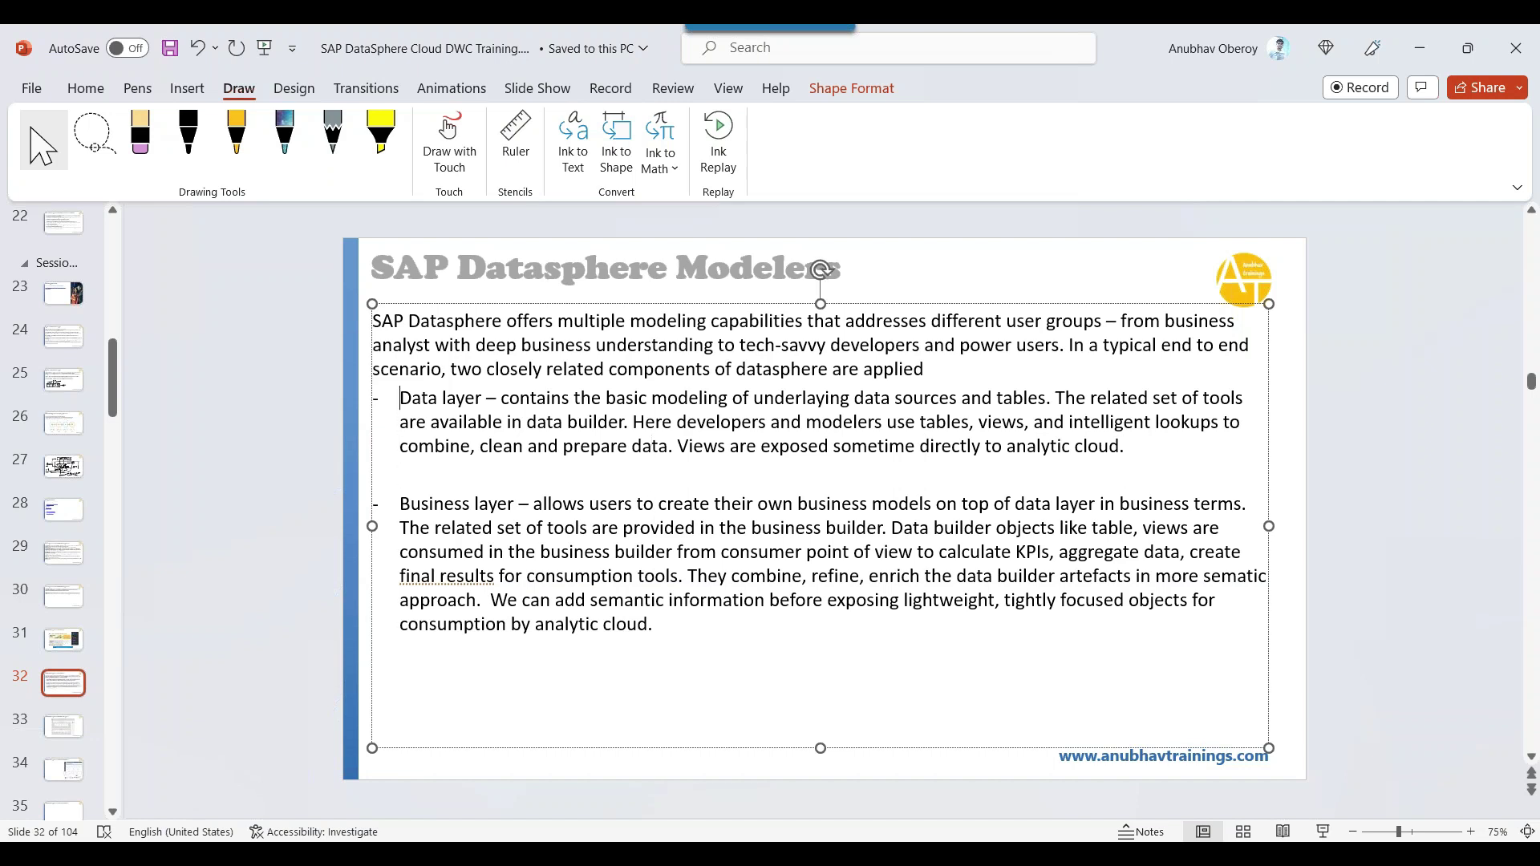
pyautogui.press('Return')
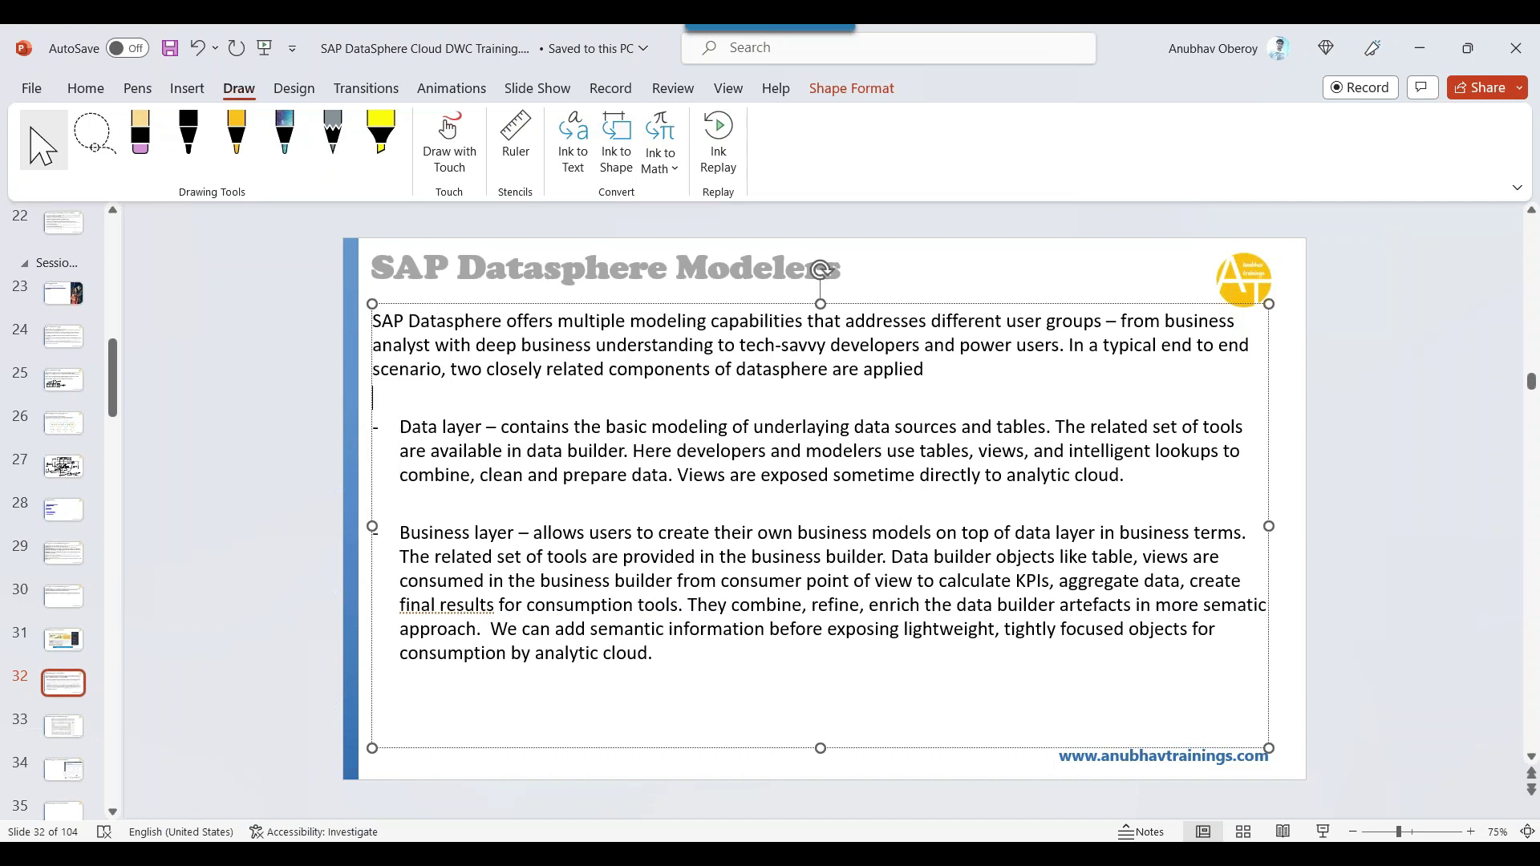